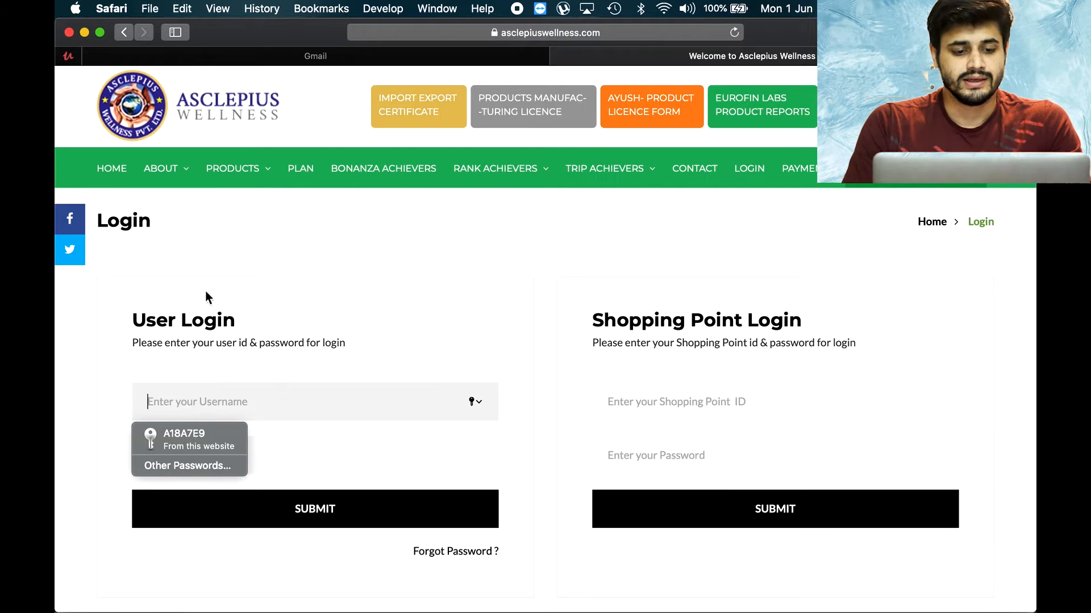
- Log in to the Asclepius Wellness user account using Safari's saved username and password
click(198, 446)
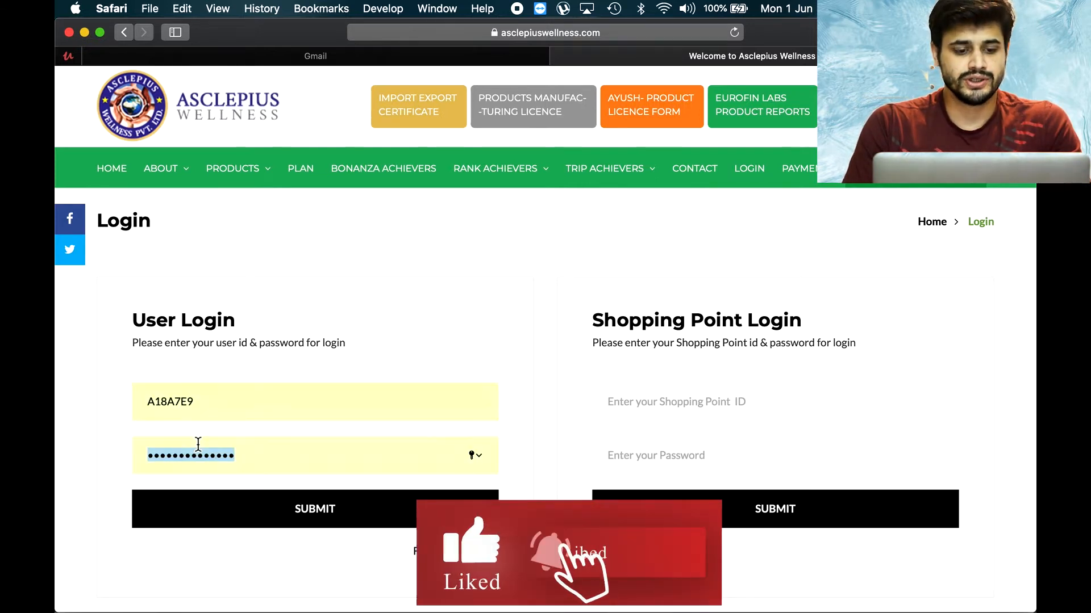
click(230, 506)
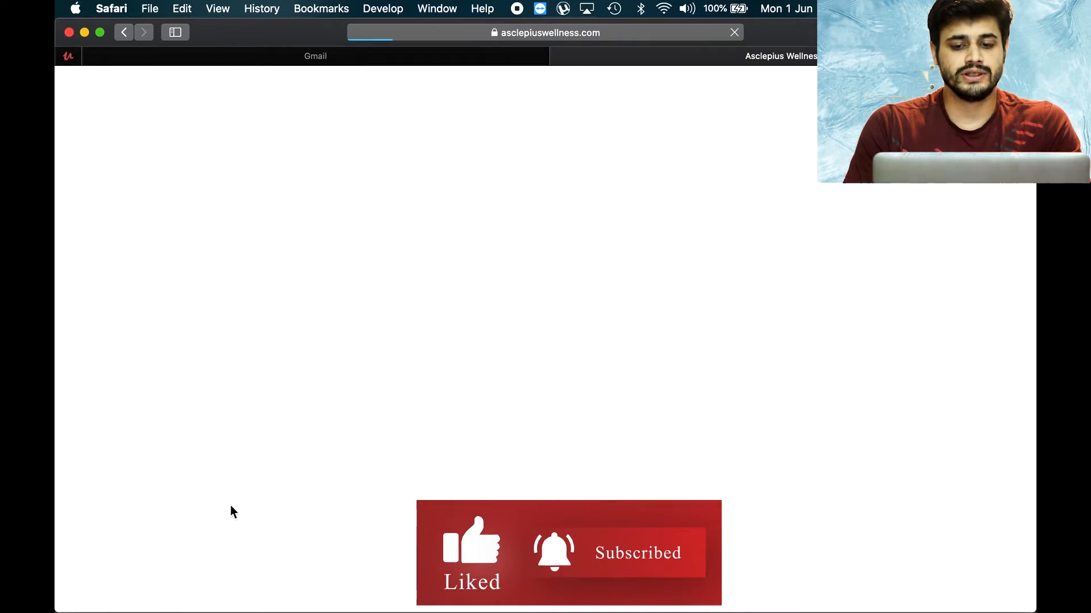
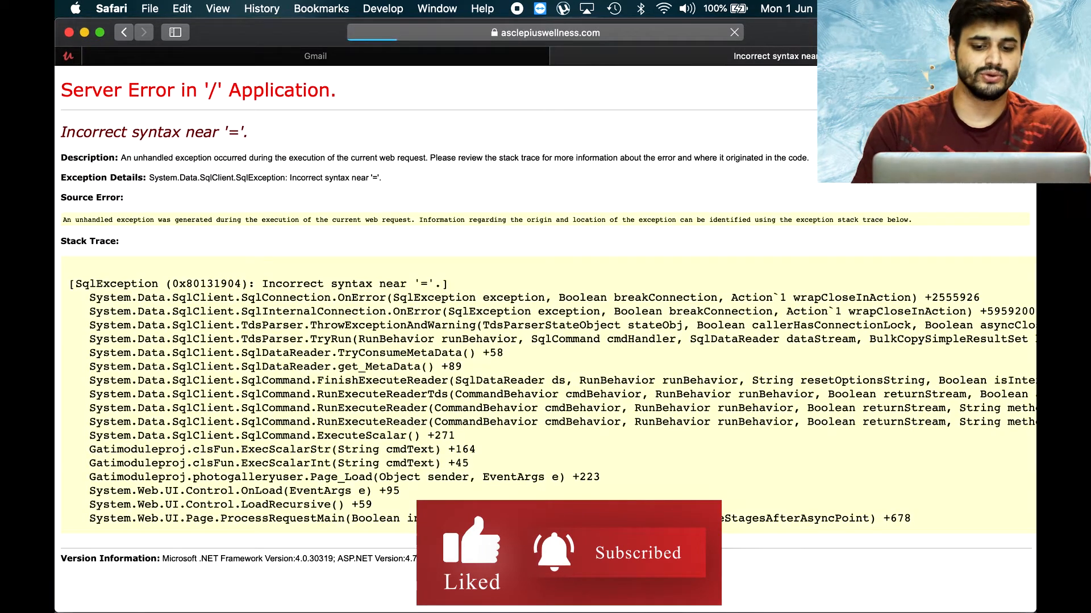
- Reload the errored page, search Google for asclepius wellness pvt ltd and open its login page
click(732, 33)
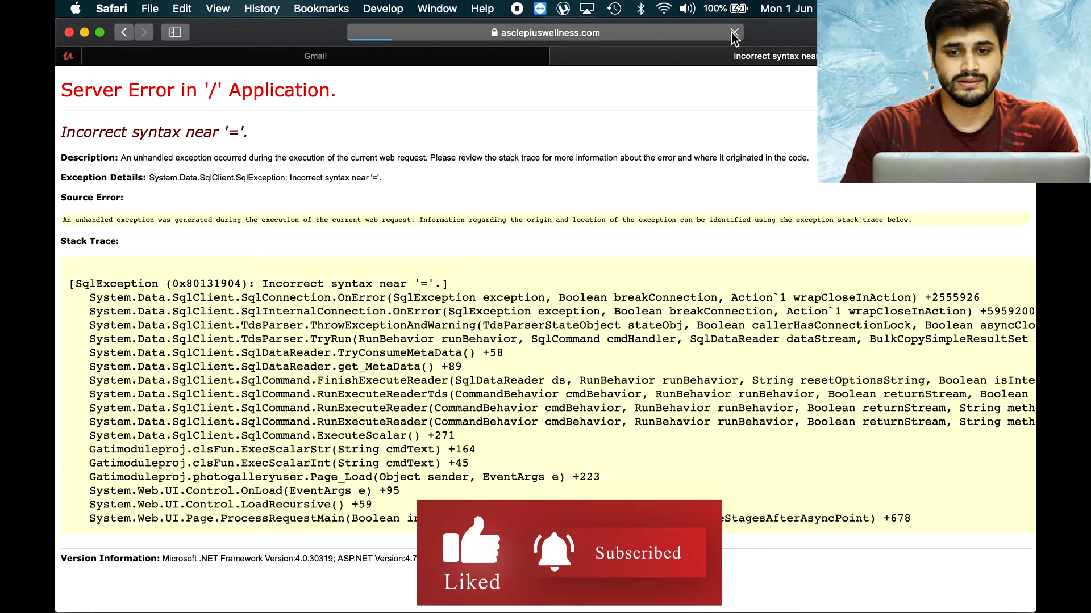
click(613, 36)
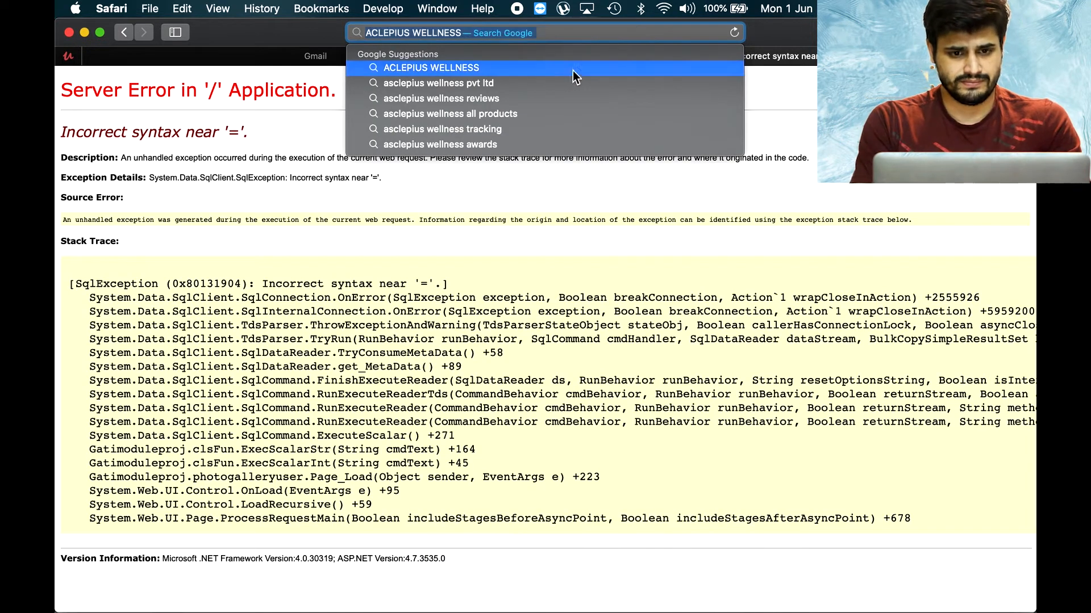
click(540, 84)
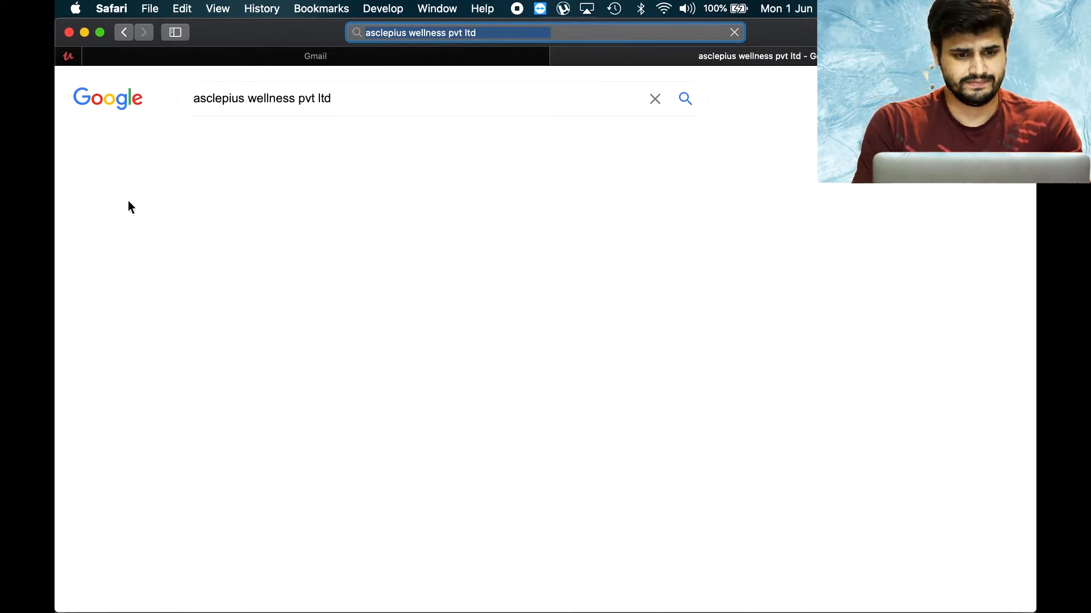
click(275, 229)
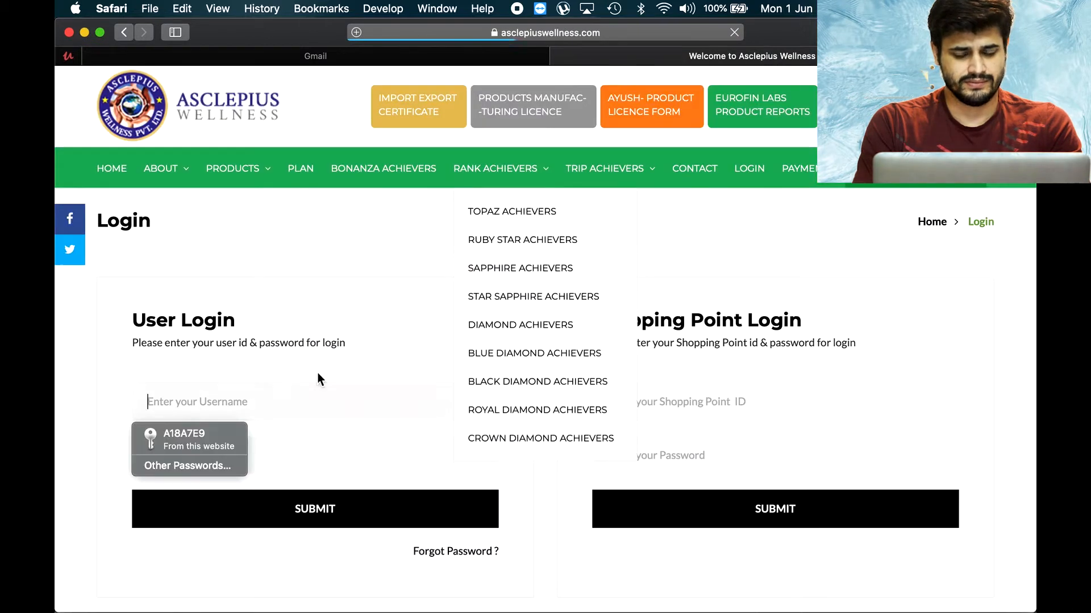
- Sign in with the saved credentials and scroll the welcome notice page
click(162, 435)
click(230, 498)
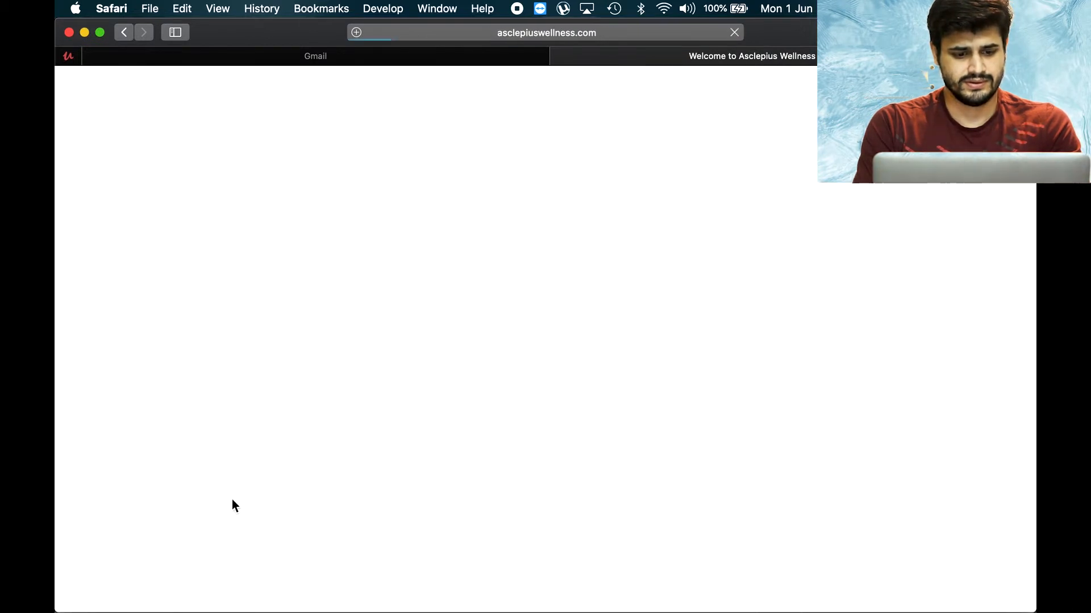
scroll(388, 497, down, 5)
scroll(455, 497, up, 5)
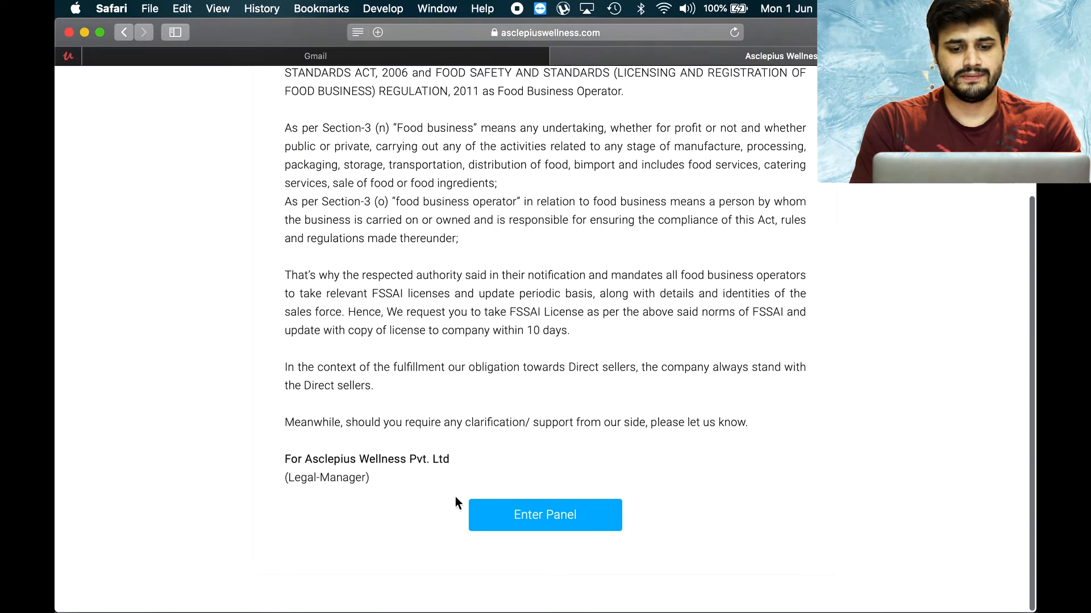
scroll(456, 492, down, 5)
- Enter the user panel and choose New Purchase under Repurchase in the sidebar
click(537, 517)
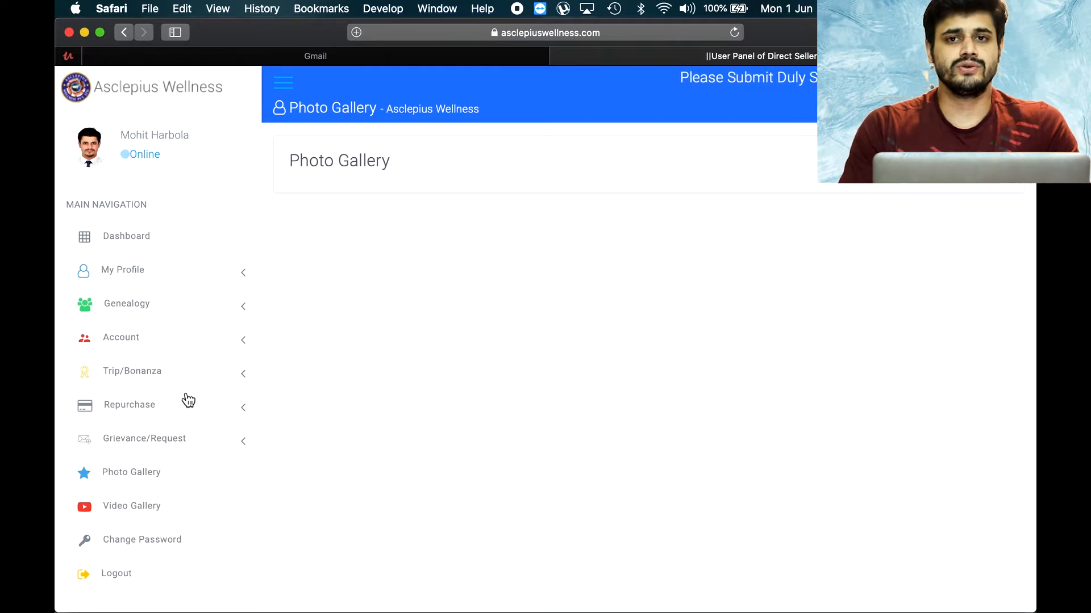
scroll(164, 471, down, 1)
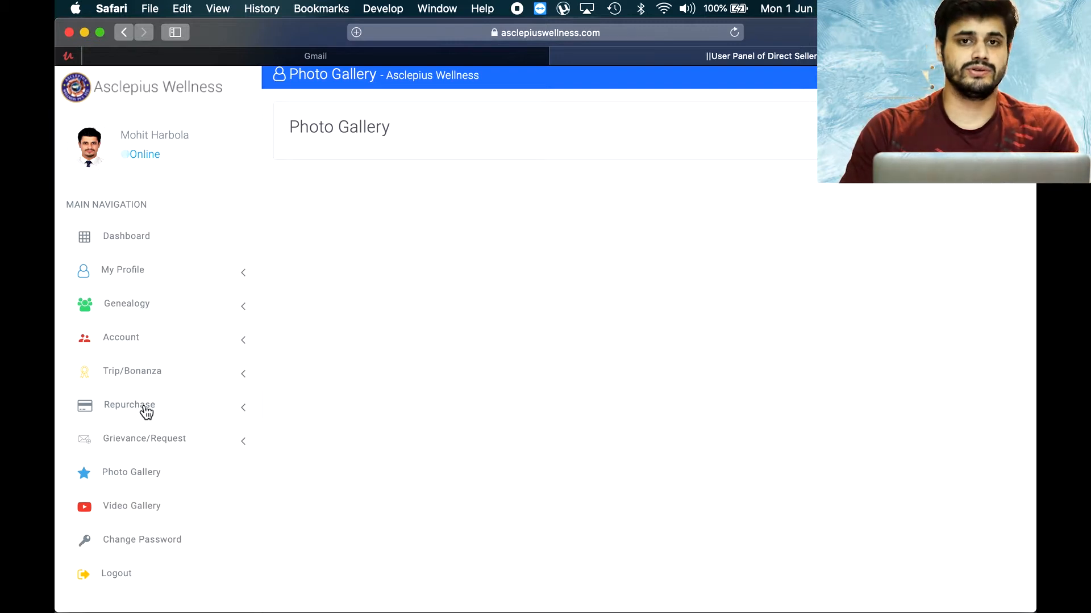
click(243, 412)
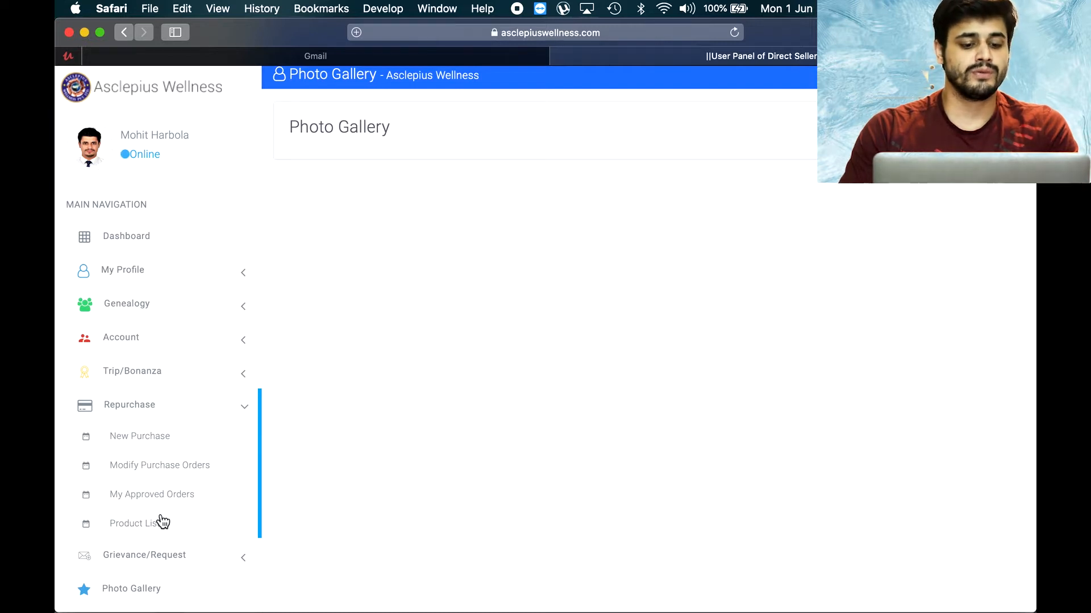
click(150, 438)
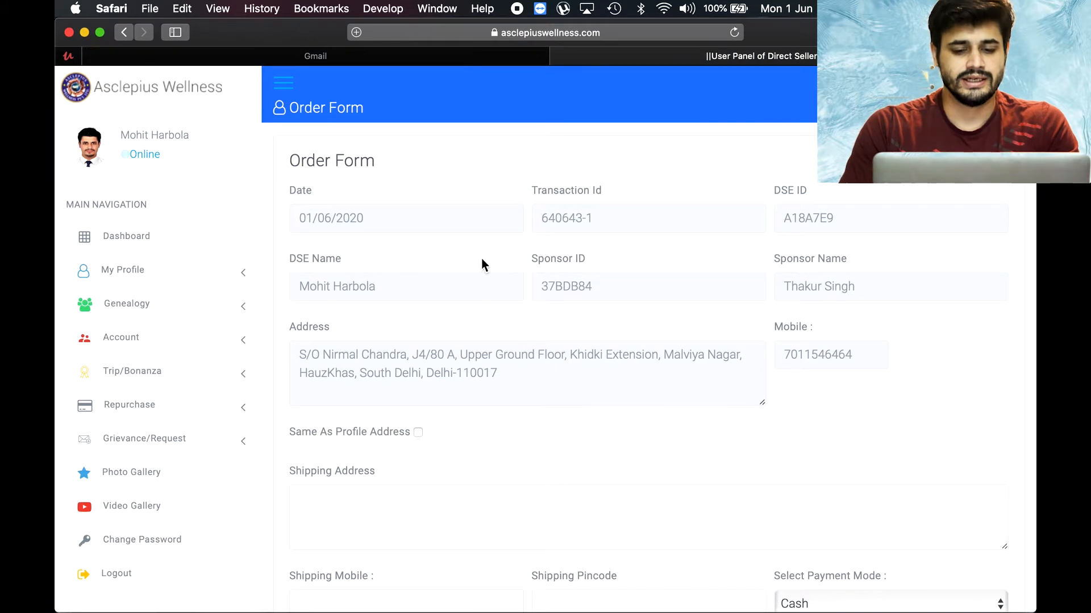
- Tick Same As Profile Address so the order's shipping address comes from the profile
scroll(482, 259, down, 2)
scroll(482, 259, up, 2)
scroll(482, 261, down, 5)
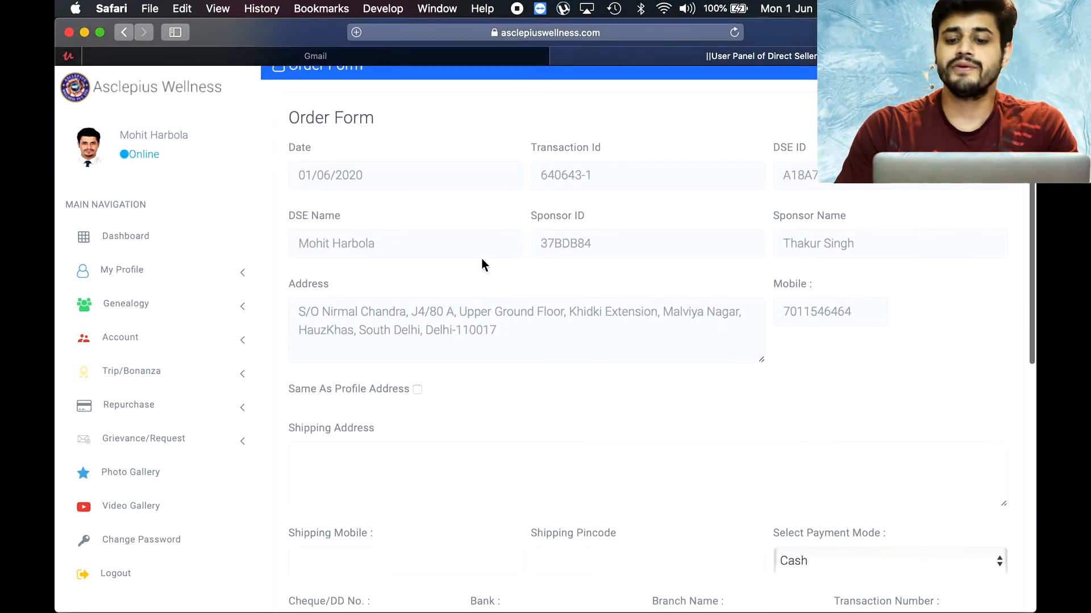
scroll(482, 261, up, 3)
scroll(466, 347, down, 5)
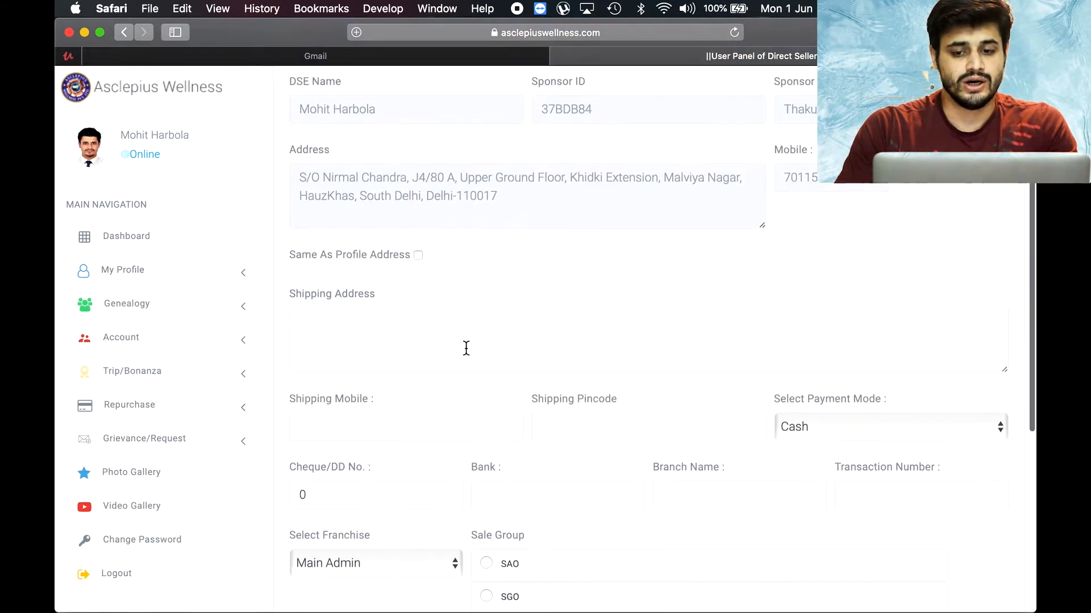
scroll(522, 222, down, 2)
scroll(523, 219, down, 4)
scroll(521, 220, up, 1)
click(457, 187)
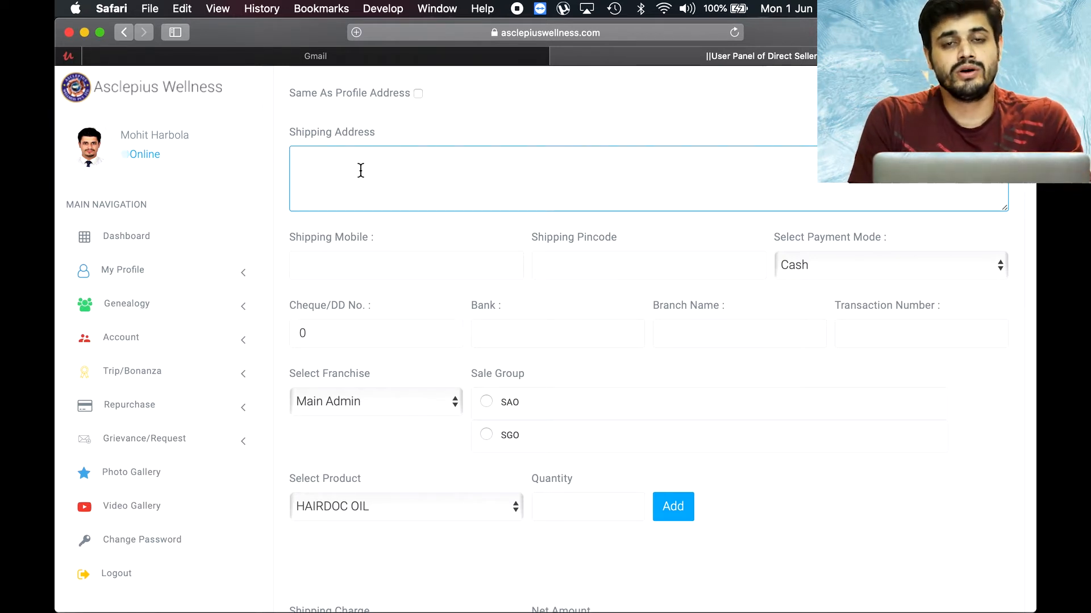
click(418, 93)
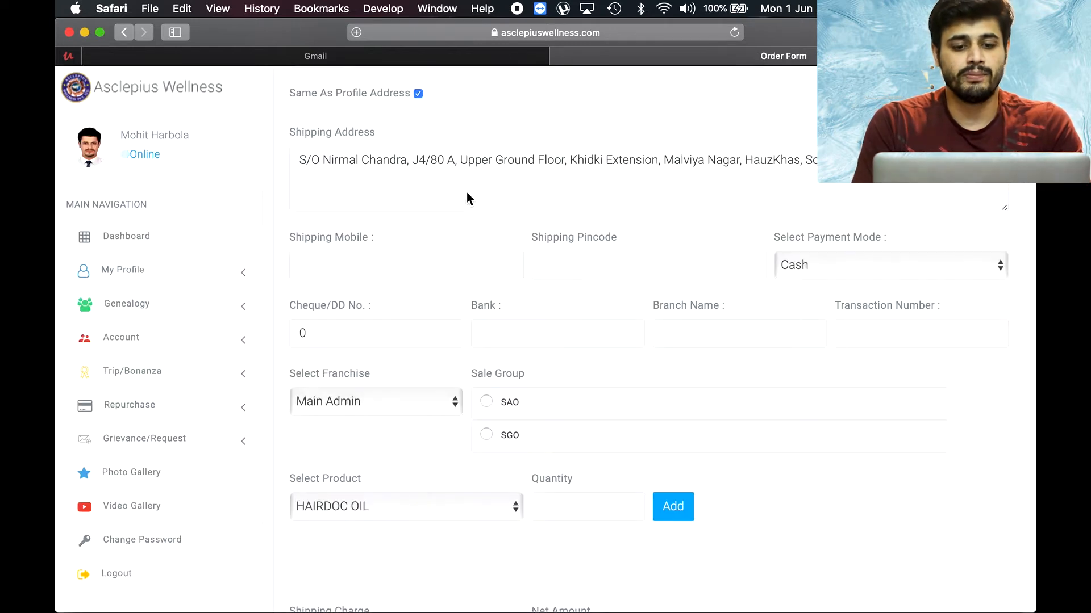
- Untick Same As Profile Address and type a new street address as the shipping address
click(420, 94)
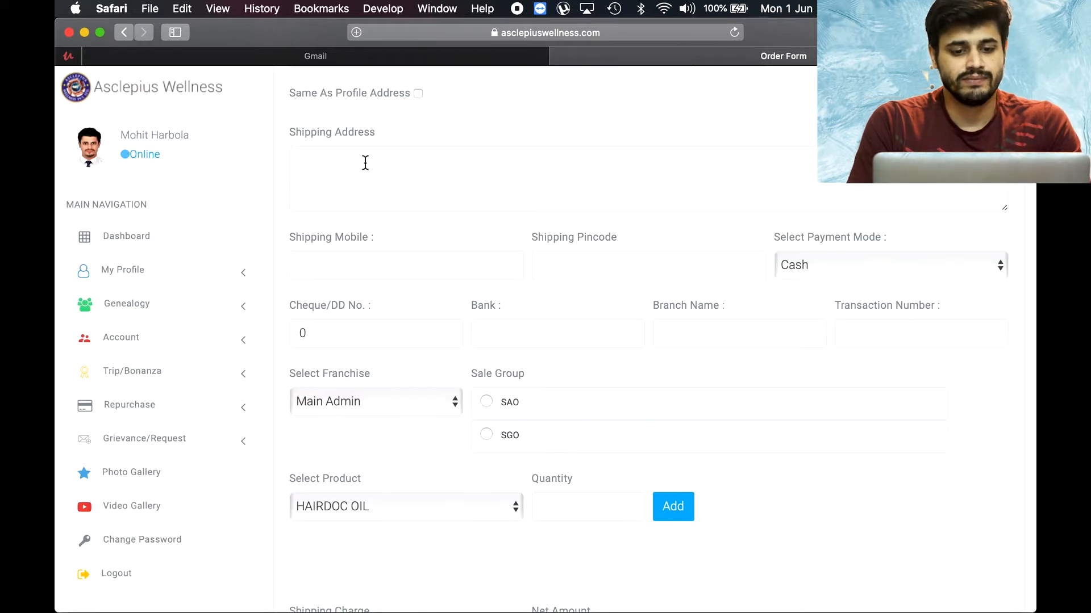
click(365, 163)
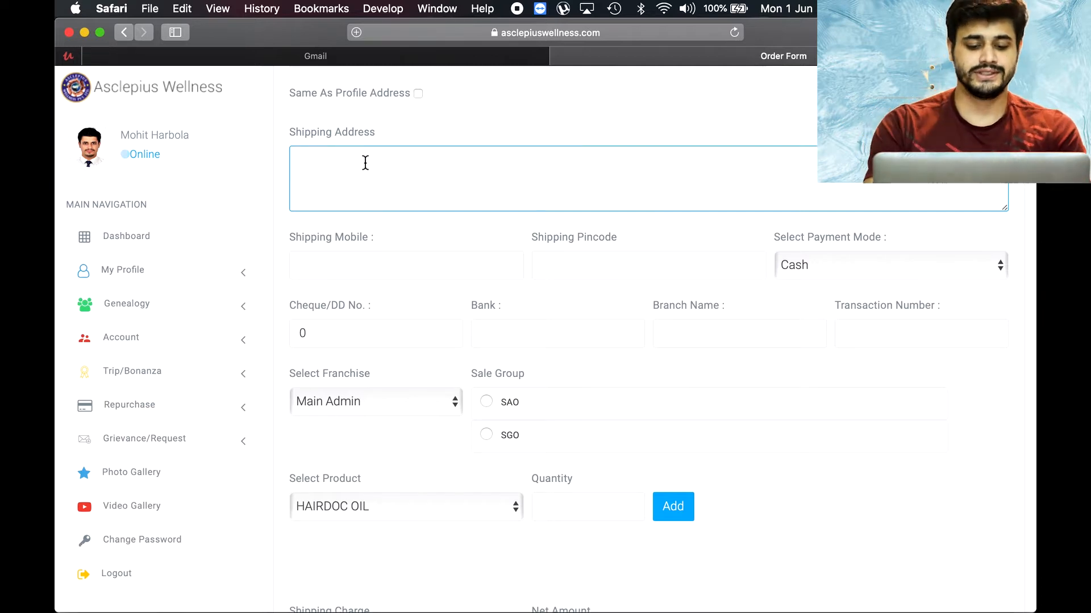
text(1ST SR)
key(BackSpace)
text(TREET )
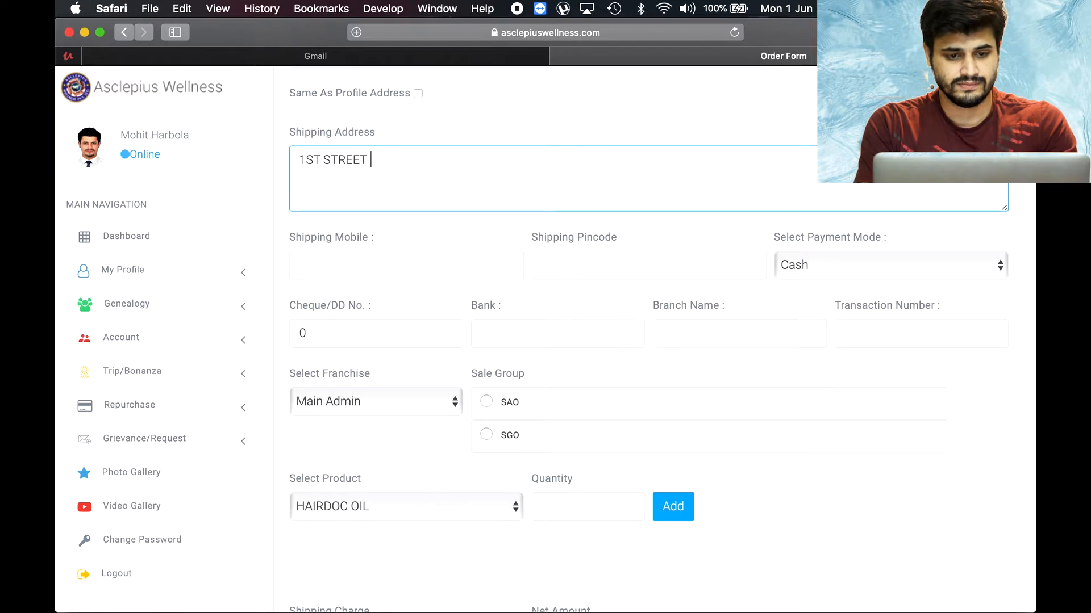
text(, NEW DELHI)
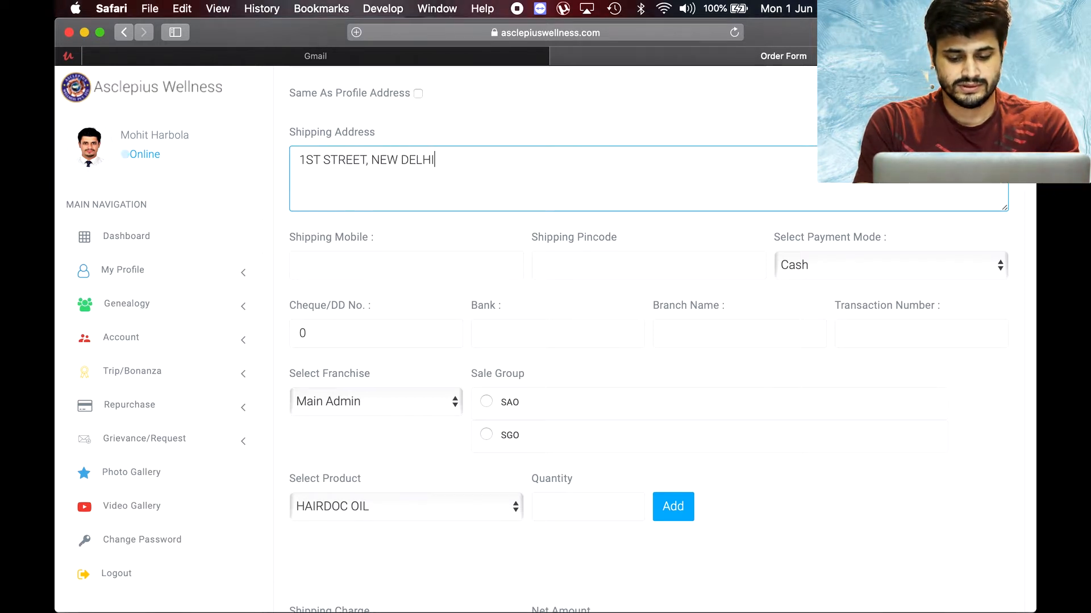
text(, 110001)
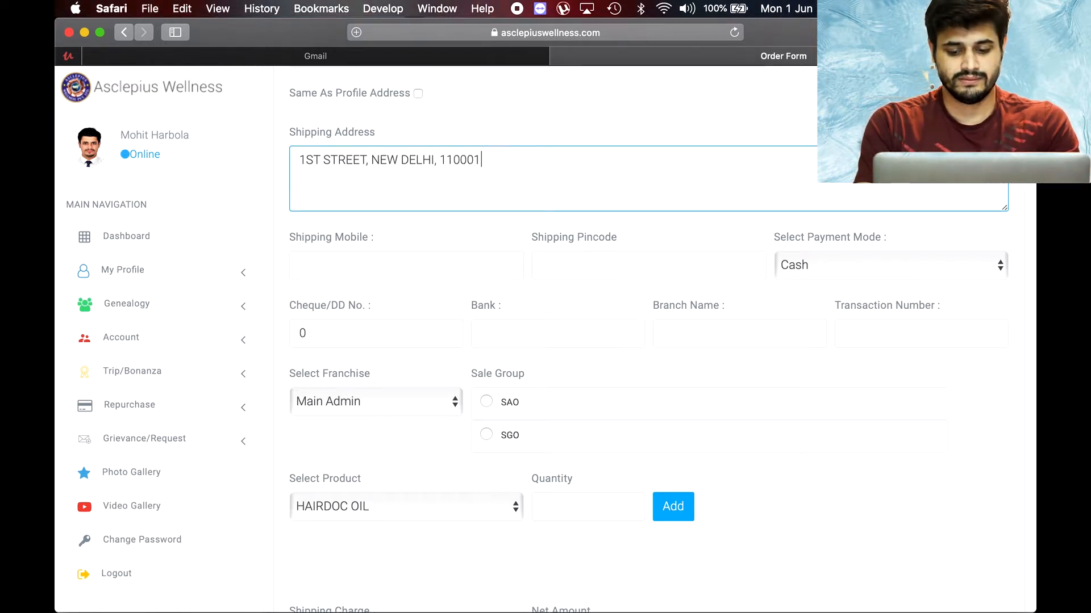
click(340, 256)
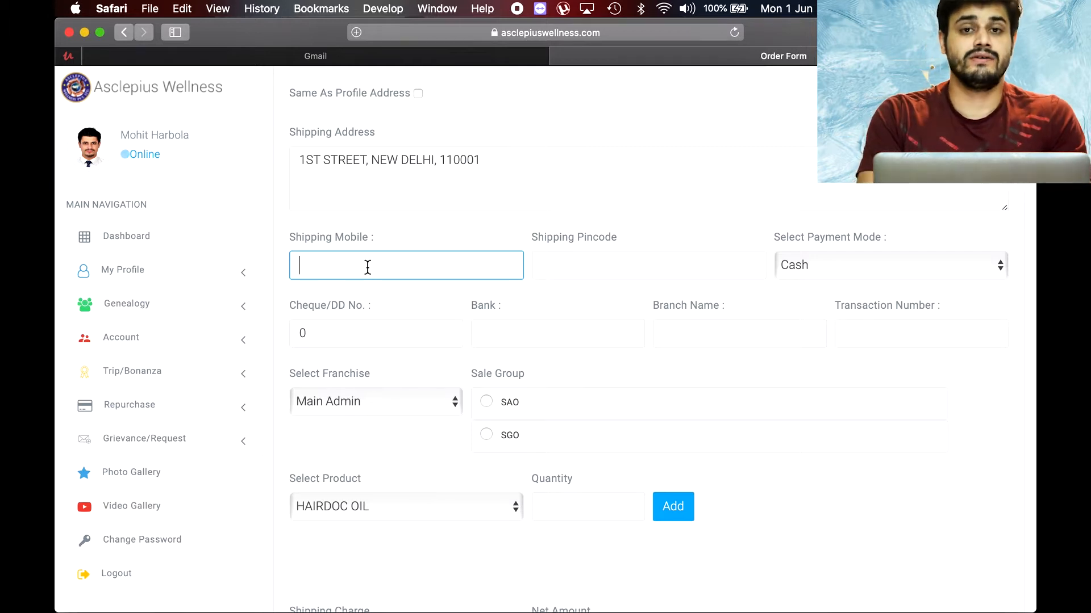
- Fill in the shipping mobile number and the shipping pincode
text(7011111111)
key(Tab)
text(11001)
key(BackSpace)
text(01)
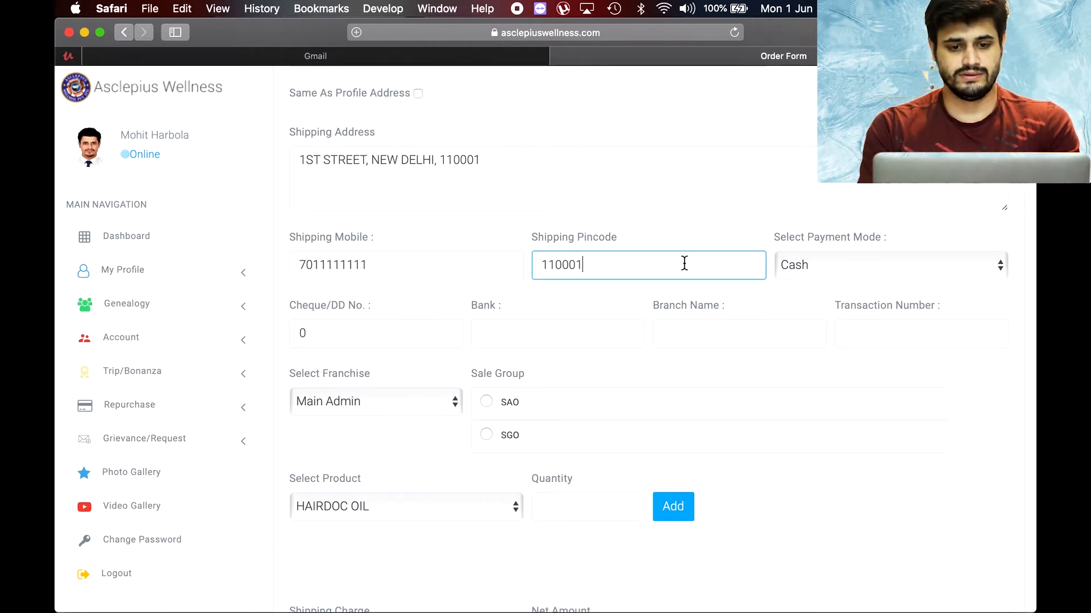
click(837, 267)
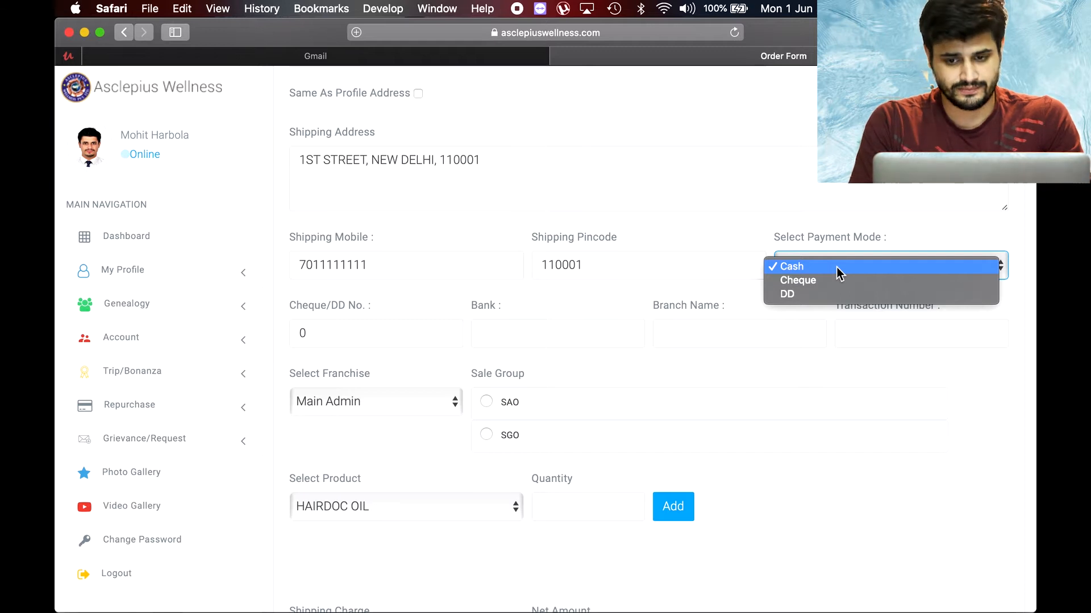
- Keep Cash payment mode and enter cheque/DD 11111, bank ICICI, branch NEW DELHI, transaction 111111
click(839, 273)
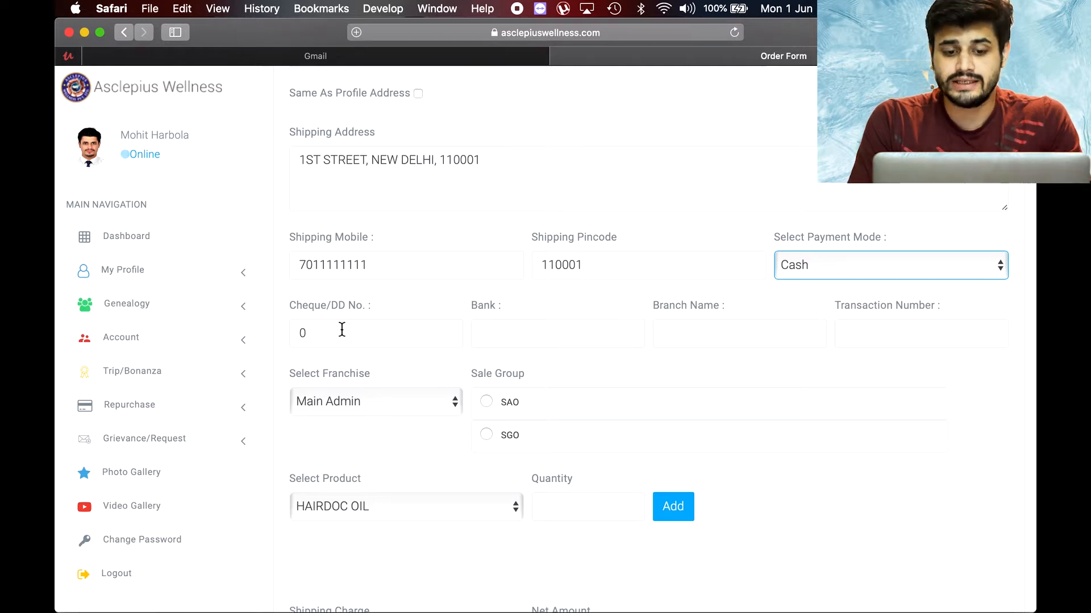
click(364, 338)
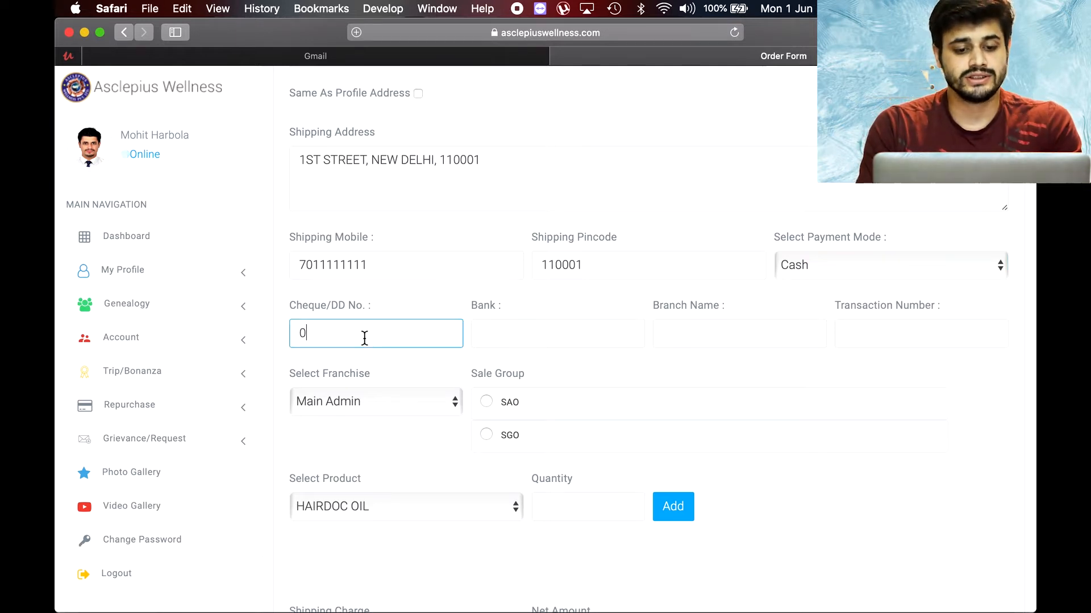
key(BackSpace)
text(11111)
key(Tab)
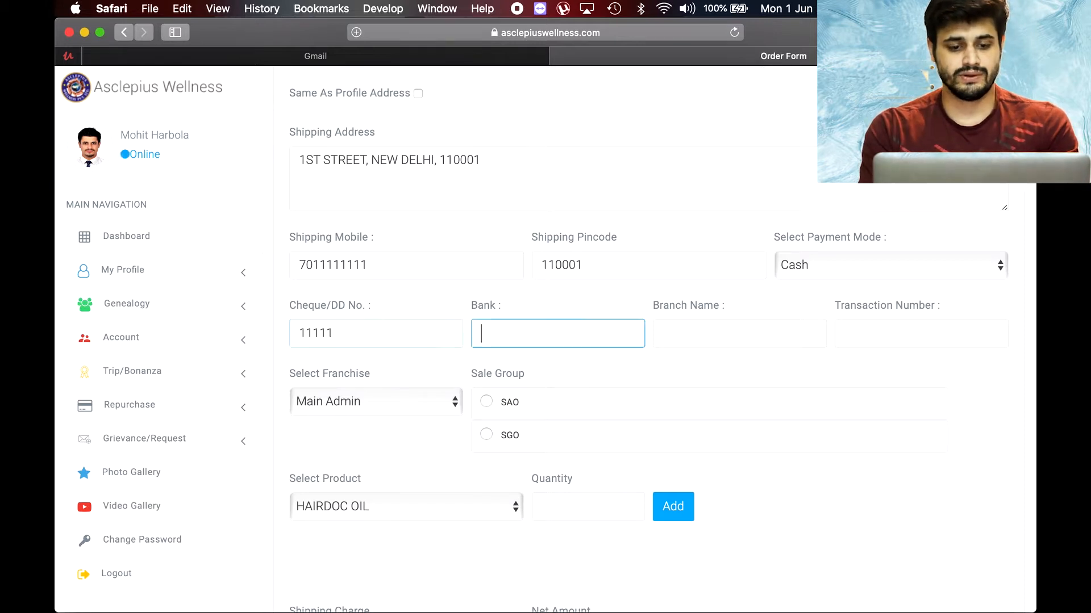
text(ICICI)
key(Tab)
text(NEW DLEHI)
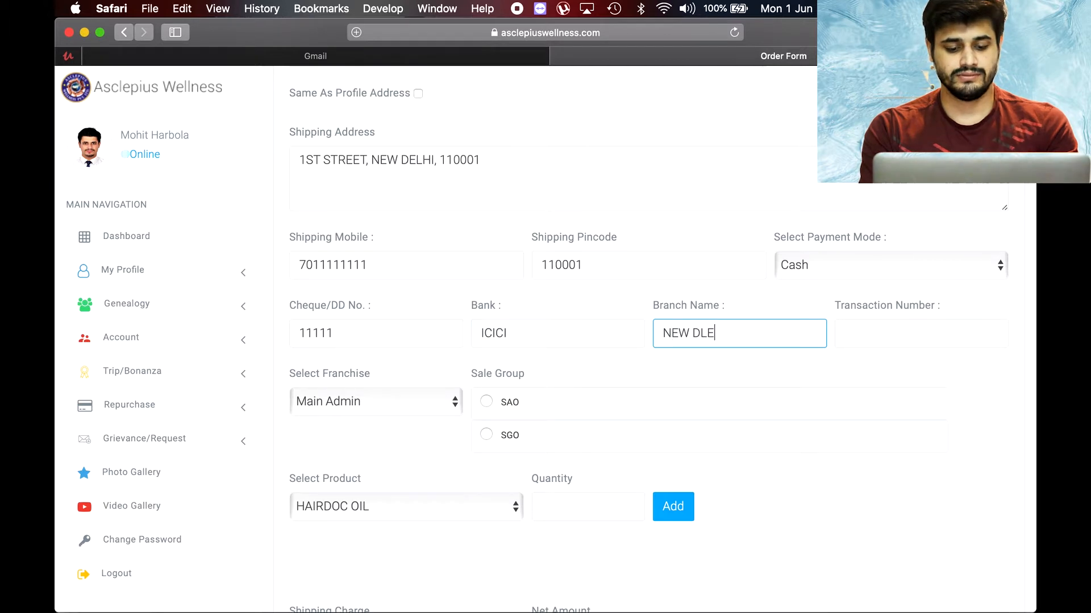
key(BackSpace)
key(BackSpace)
key(BackSpace)
key(BackSpace)
text(ELHI)
key(Tab)
text(111111)
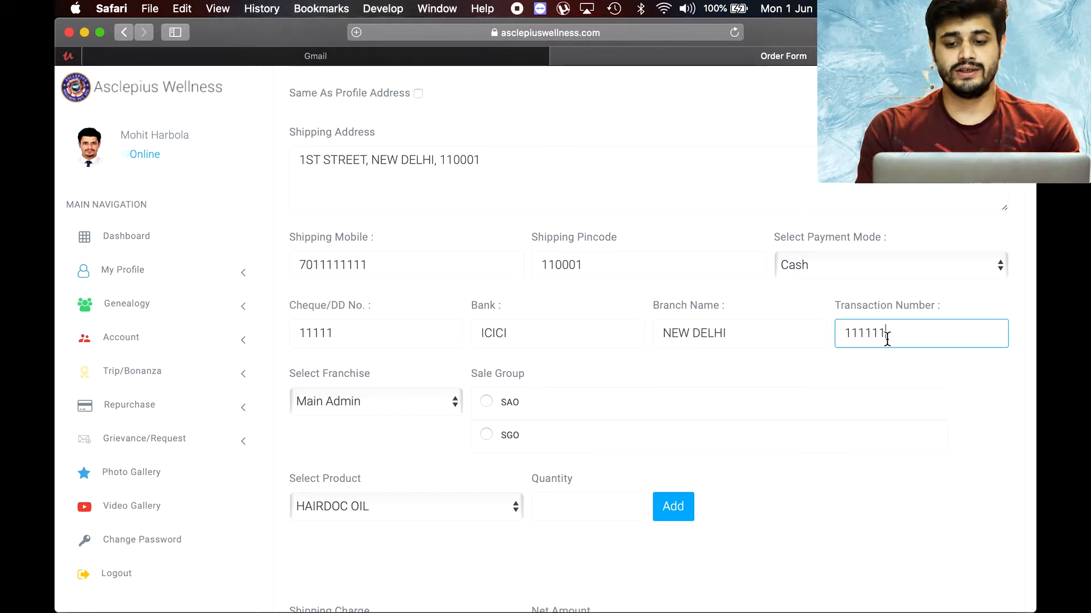
- Erase the transaction number, branch name, bank name and cheque/DD number again
key(BackSpace)
key(BackSpace)
key(BackSpace)
key(BackSpace)
key(BackSpace)
key(BackSpace)
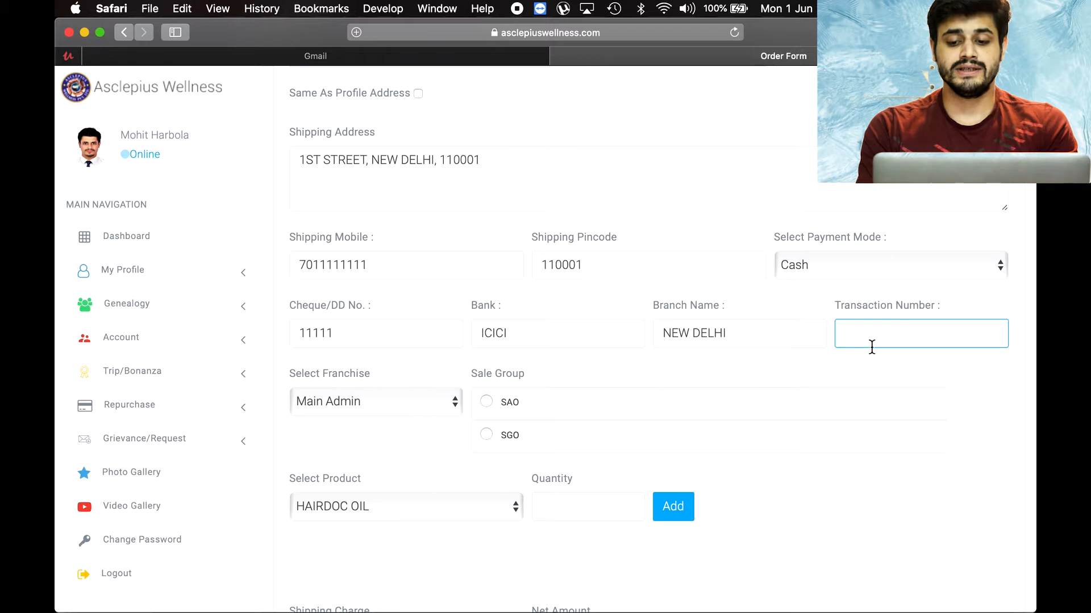
click(773, 336)
key(BackSpace)
key(BackSpace)
key(BackSpace)
key(BackSpace)
key(BackSpace)
key(BackSpace)
key(BackSpace)
key(BackSpace)
key(BackSpace)
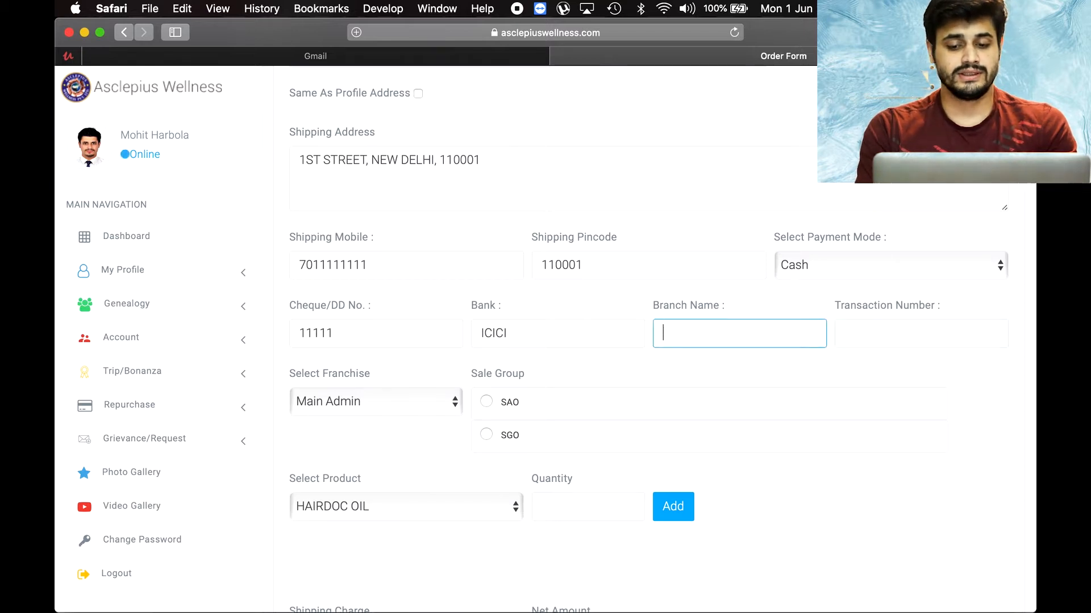
click(569, 332)
key(BackSpace)
key(BackSpace)
key(BackSpace)
key(BackSpace)
key(BackSpace)
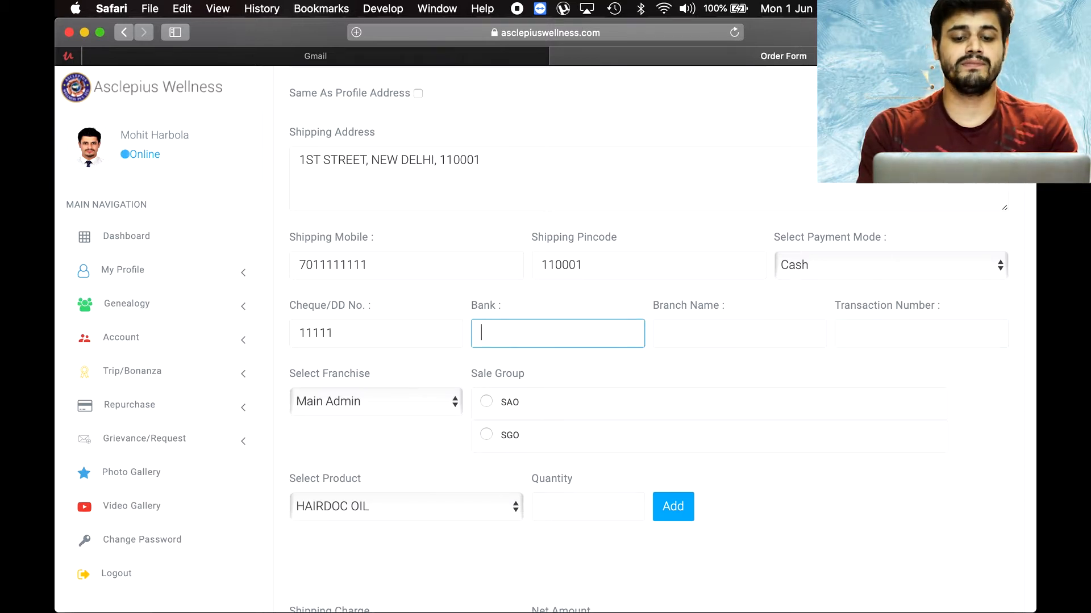
click(353, 341)
key(BackSpace)
key(BackSpace)
key(BackSpace)
key(BackSpace)
key(BackSpace)
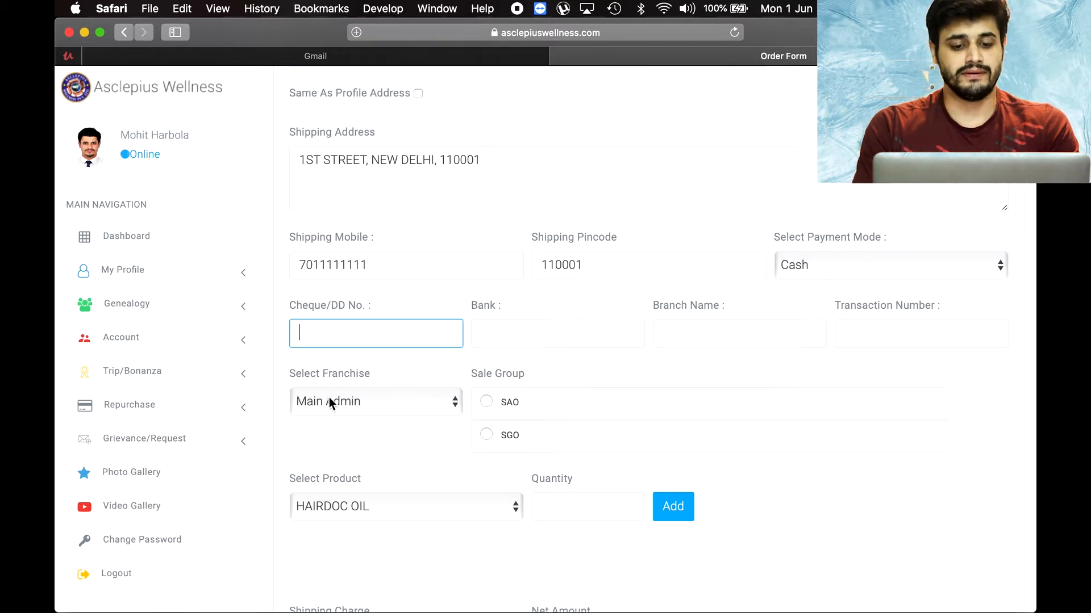
- Choose the SAO sale group and add 10 HERBAL FACE WASH to the order
click(487, 402)
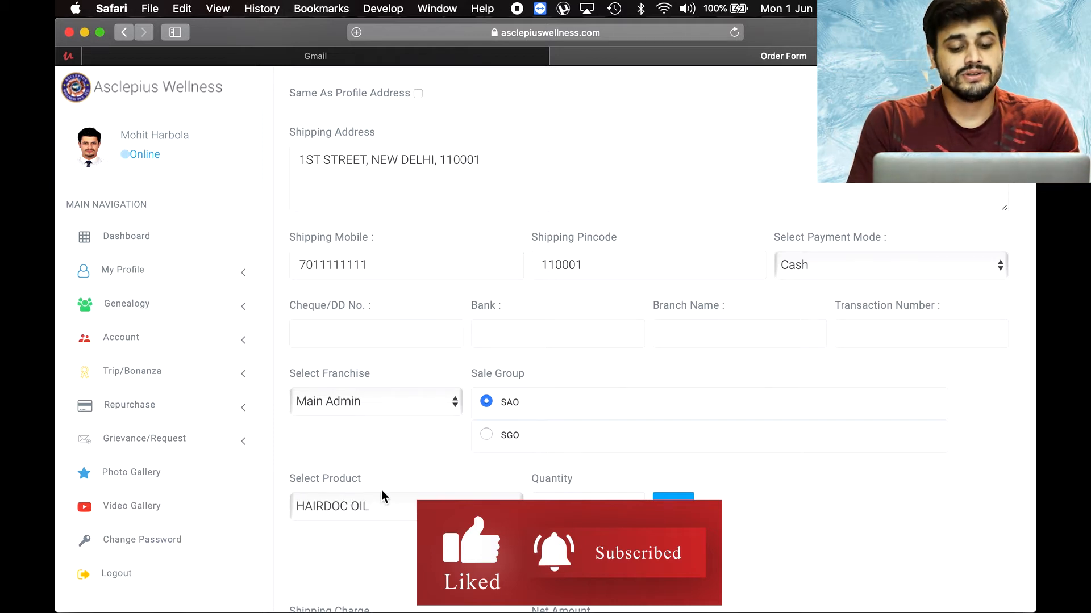
click(395, 506)
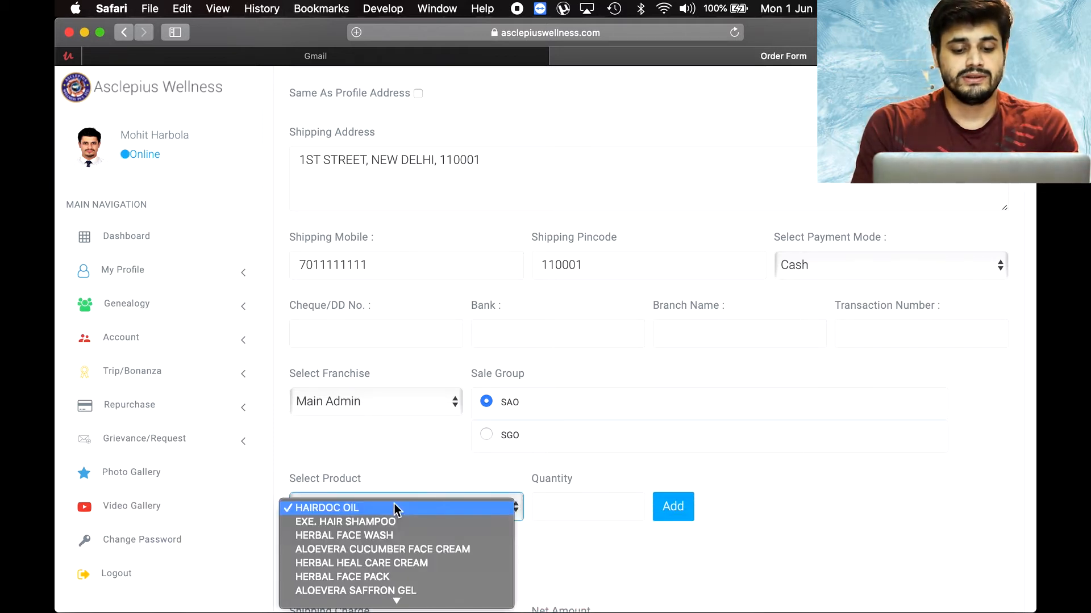
scroll(394, 505, down, 5)
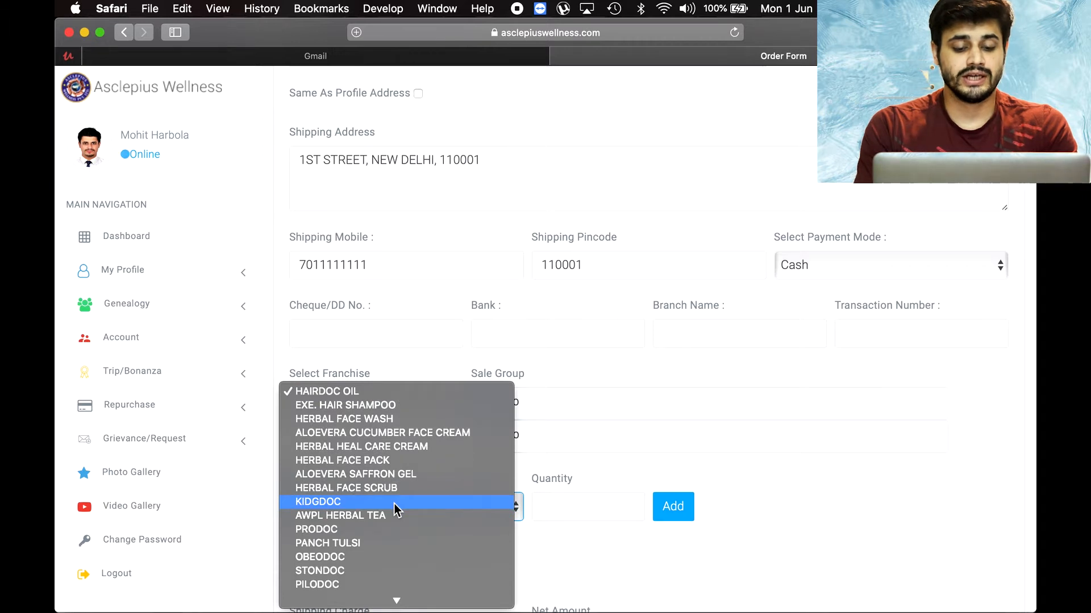
click(356, 420)
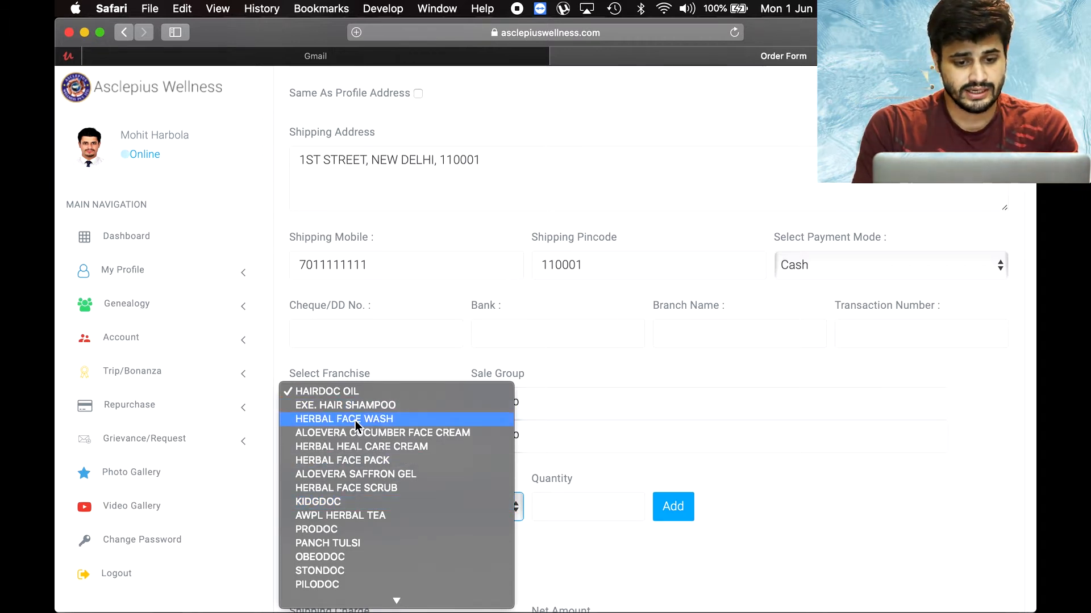
click(572, 507)
text(10)
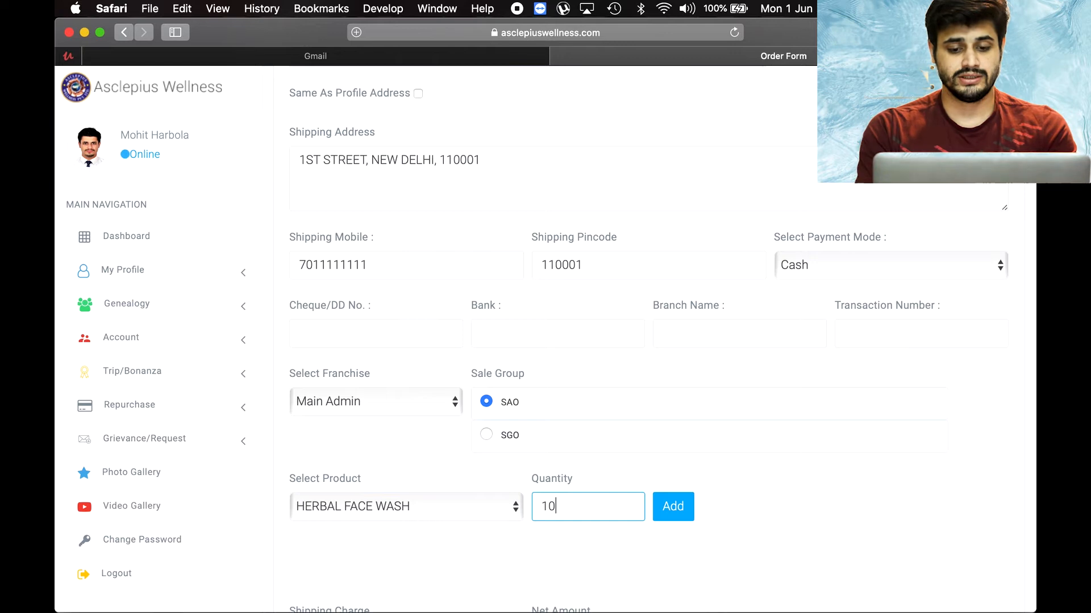
click(673, 506)
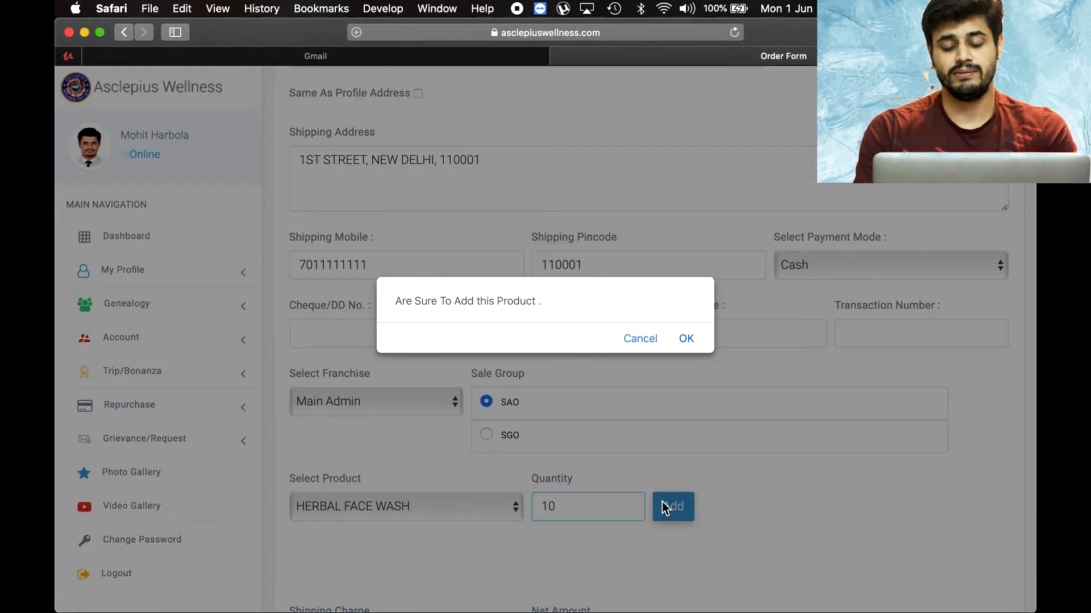
click(687, 338)
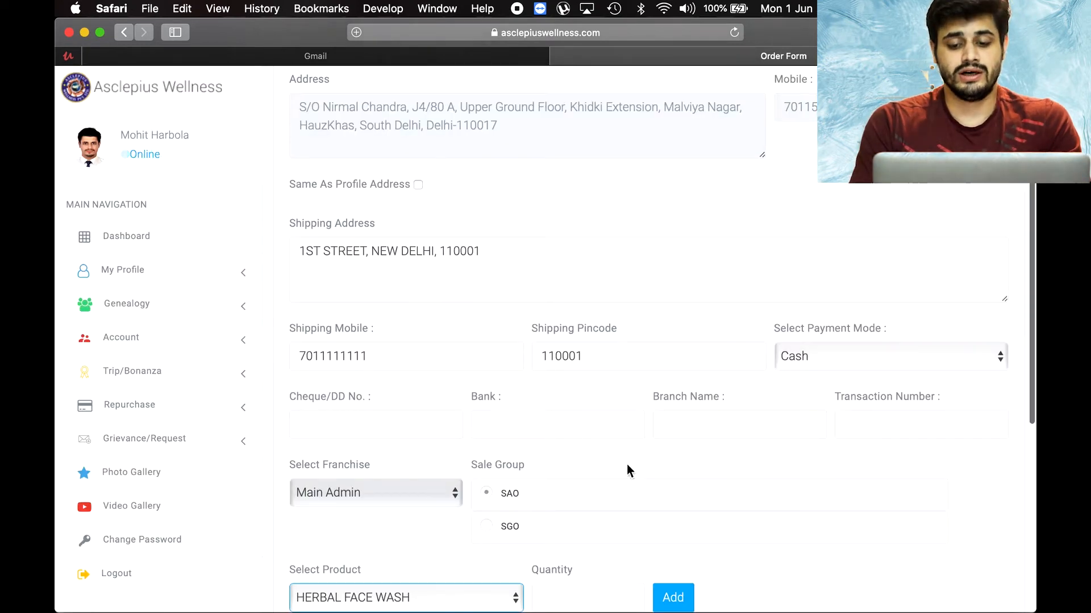
scroll(626, 464, down, 10)
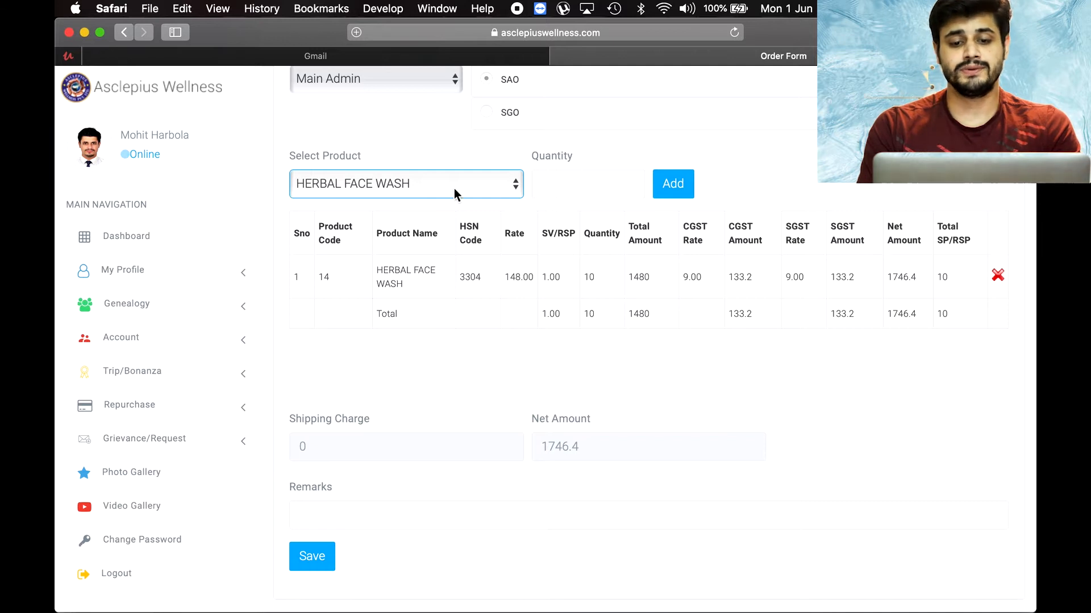
- Add 10 PANCH TULSI to the order table
click(476, 186)
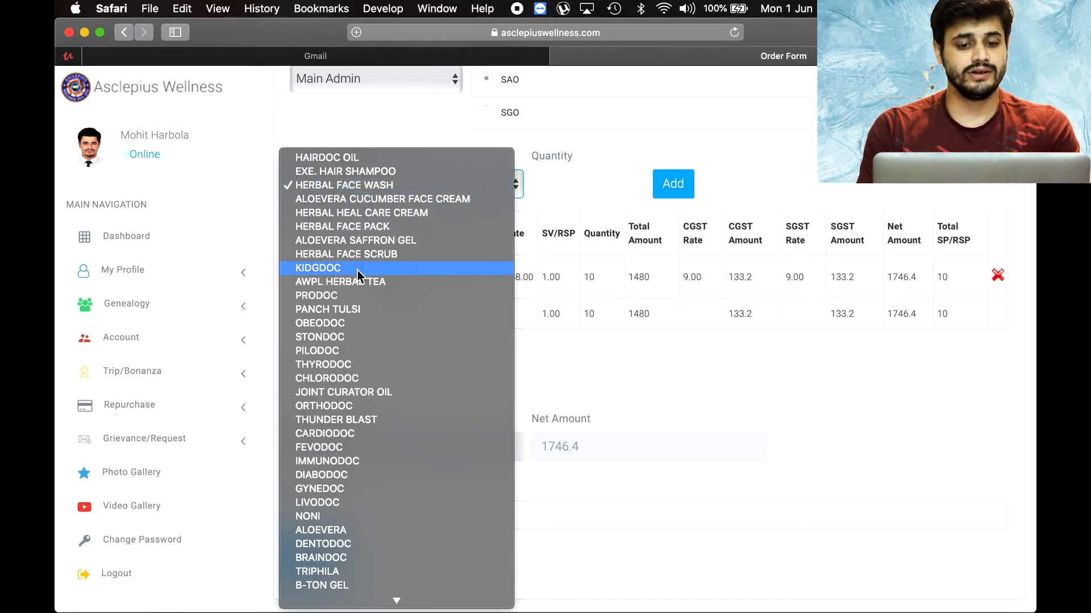
click(339, 302)
click(404, 187)
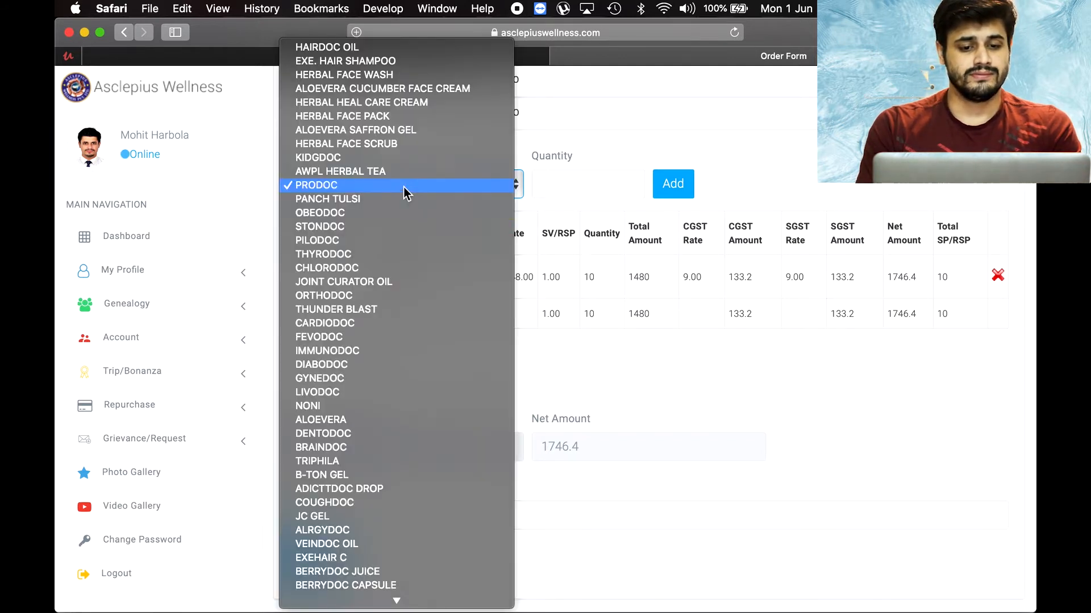
click(370, 200)
click(558, 179)
text(10)
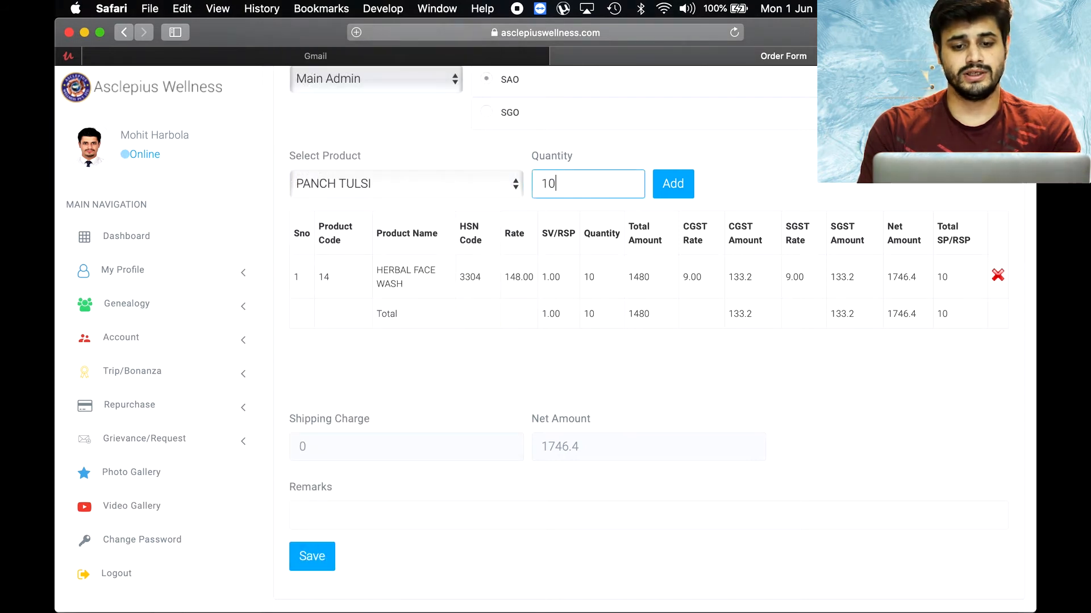
click(673, 183)
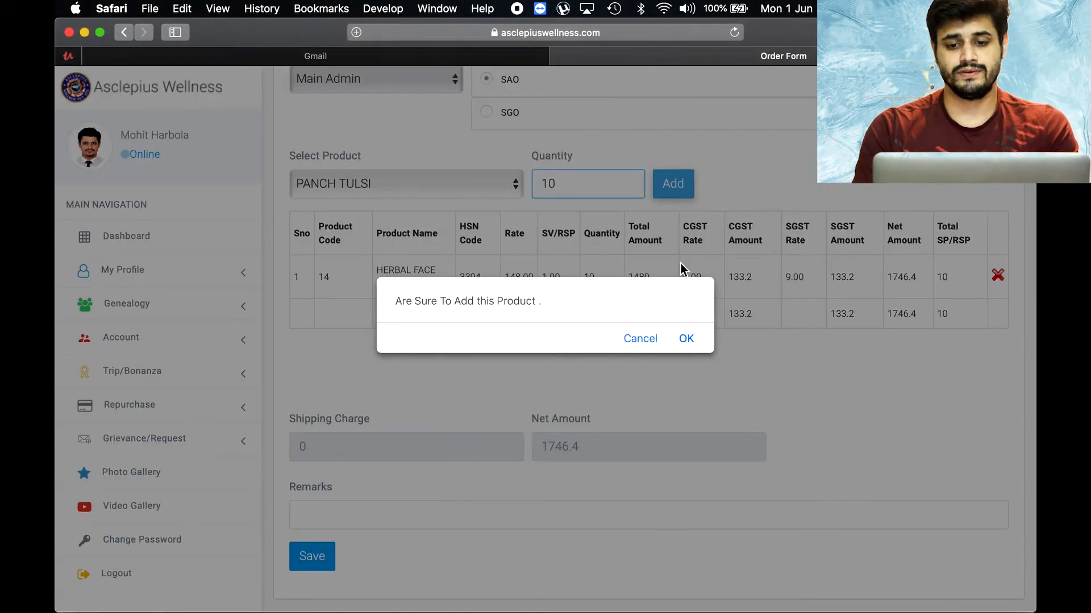
click(688, 341)
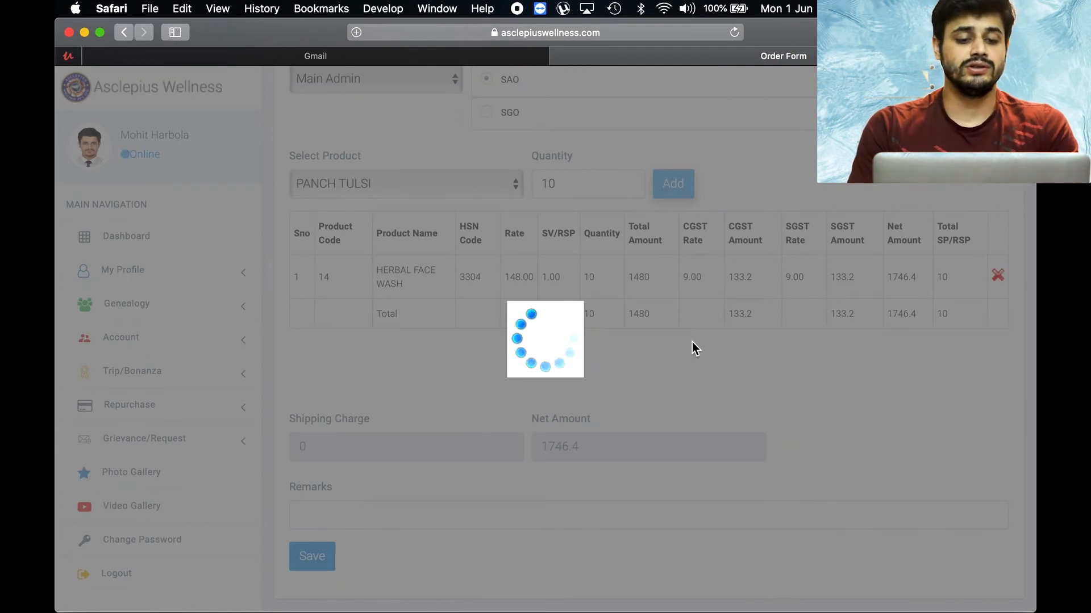
- Add 10 ORTHODOC to the order table, bringing the net total to 22074.4
scroll(515, 380, down, 3)
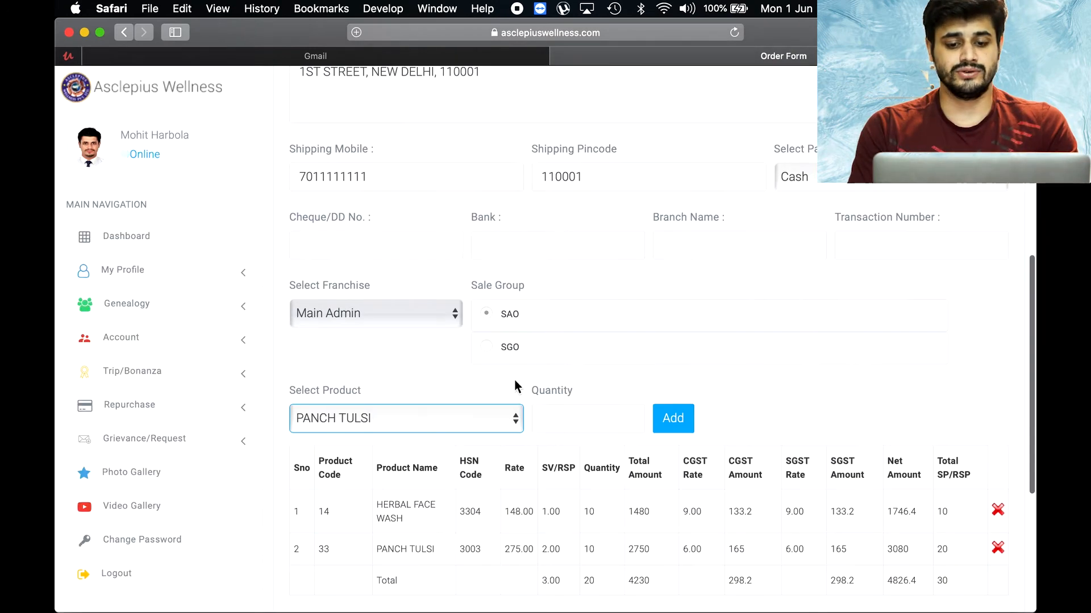
scroll(456, 410, down, 3)
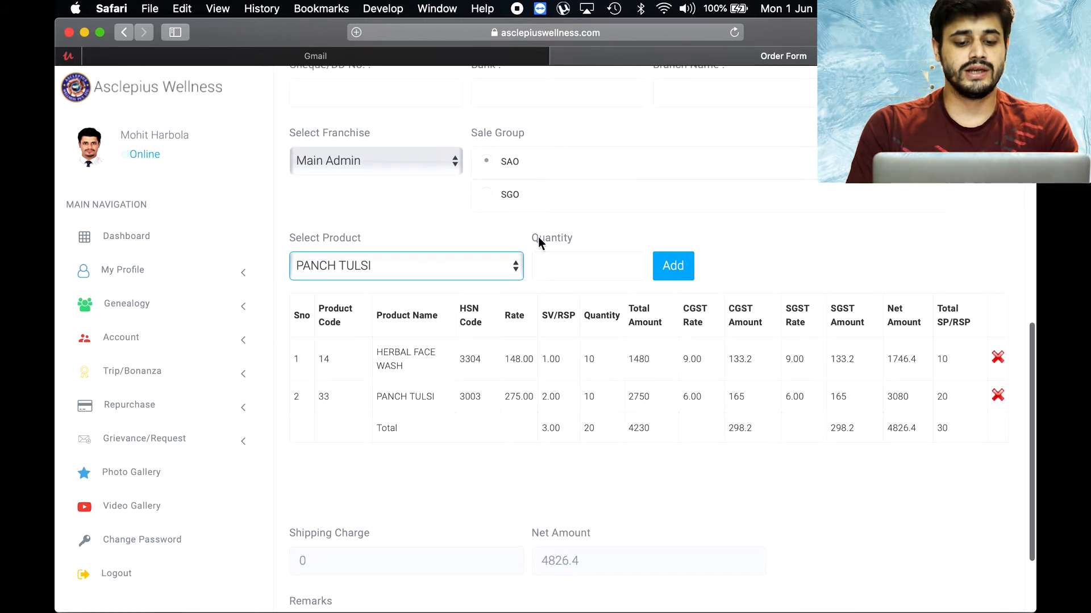
click(489, 255)
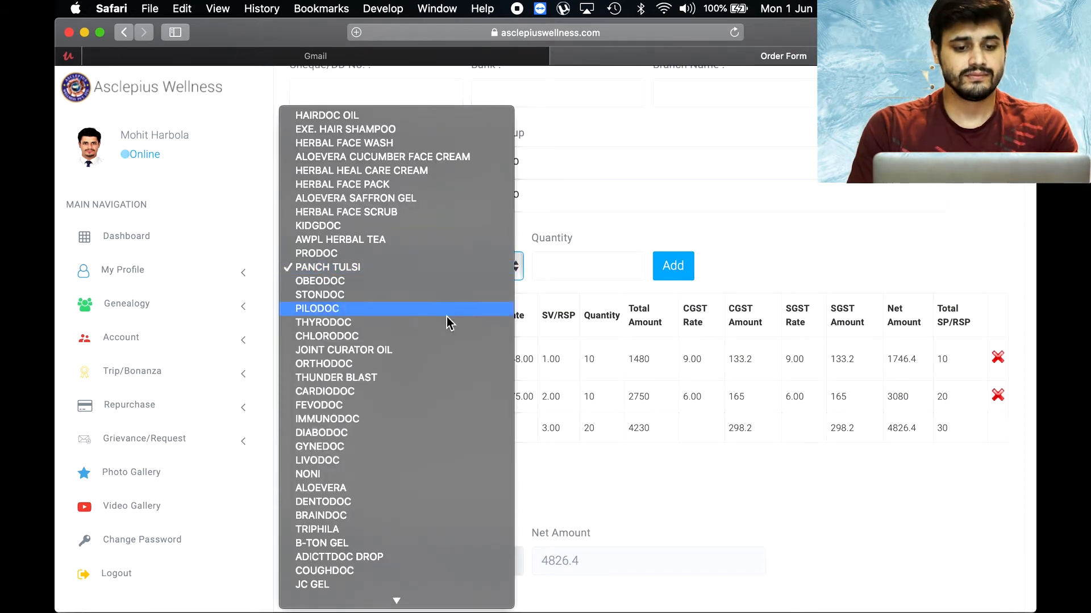
click(387, 366)
click(601, 254)
text(10)
click(672, 269)
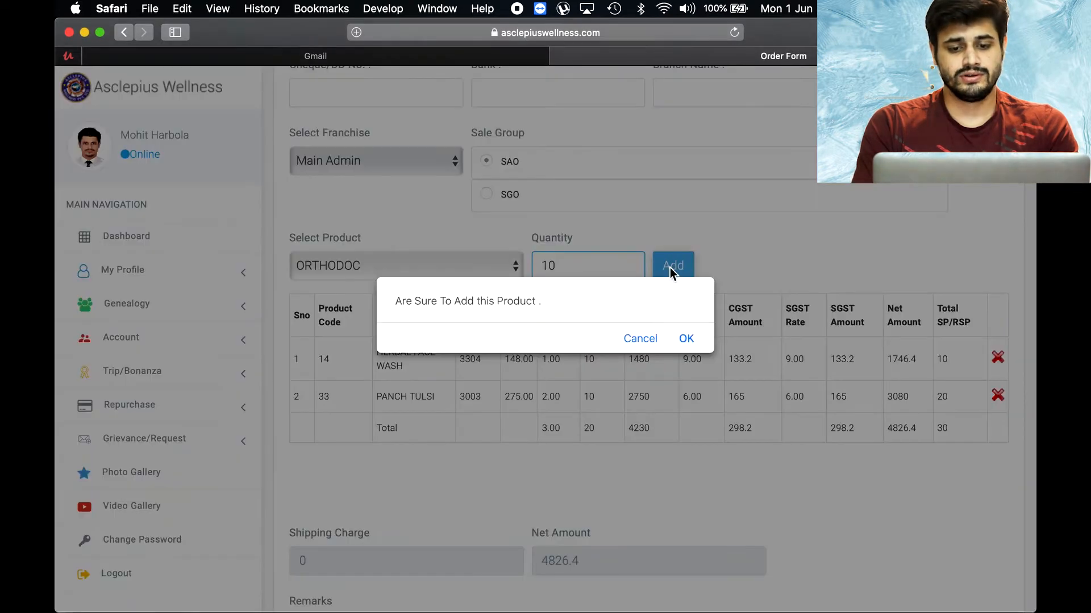
click(686, 339)
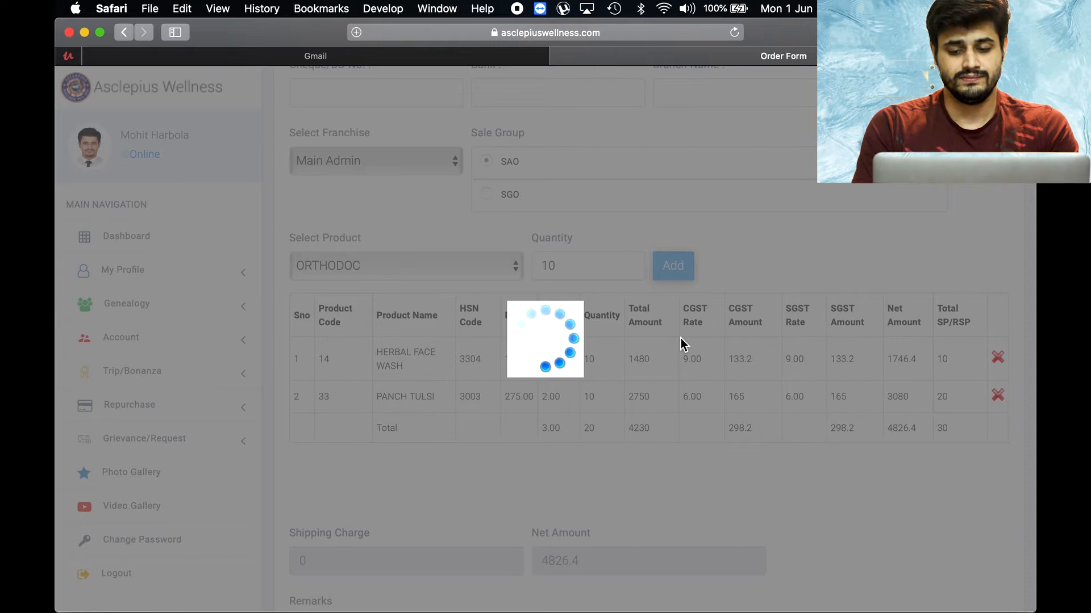
scroll(681, 339, down, 5)
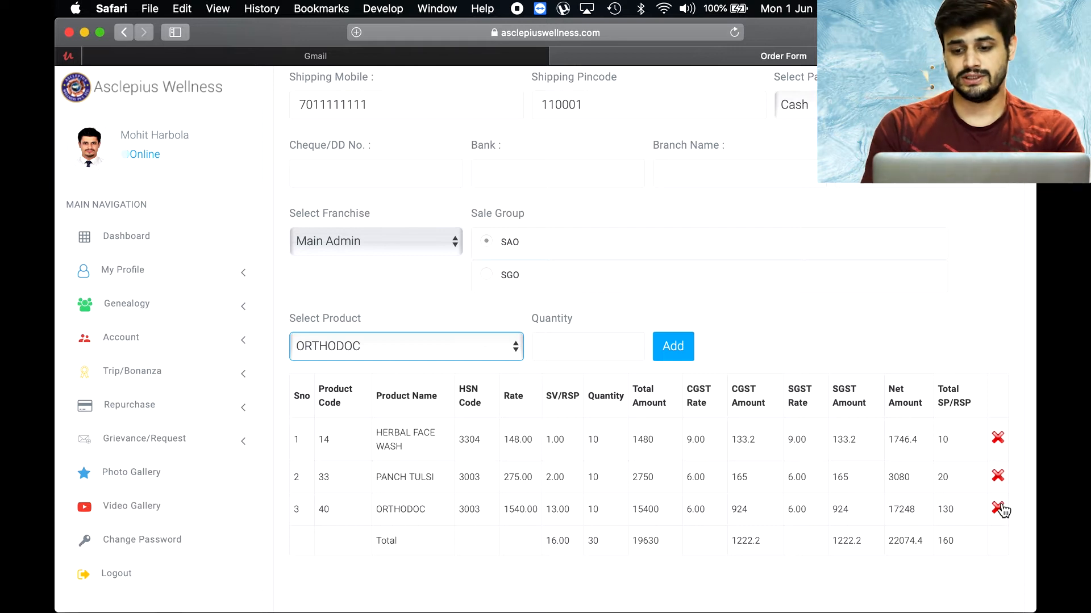
- Delete the ORTHODOC row and re-add ORTHODOC with quantity 5
click(998, 508)
click(686, 340)
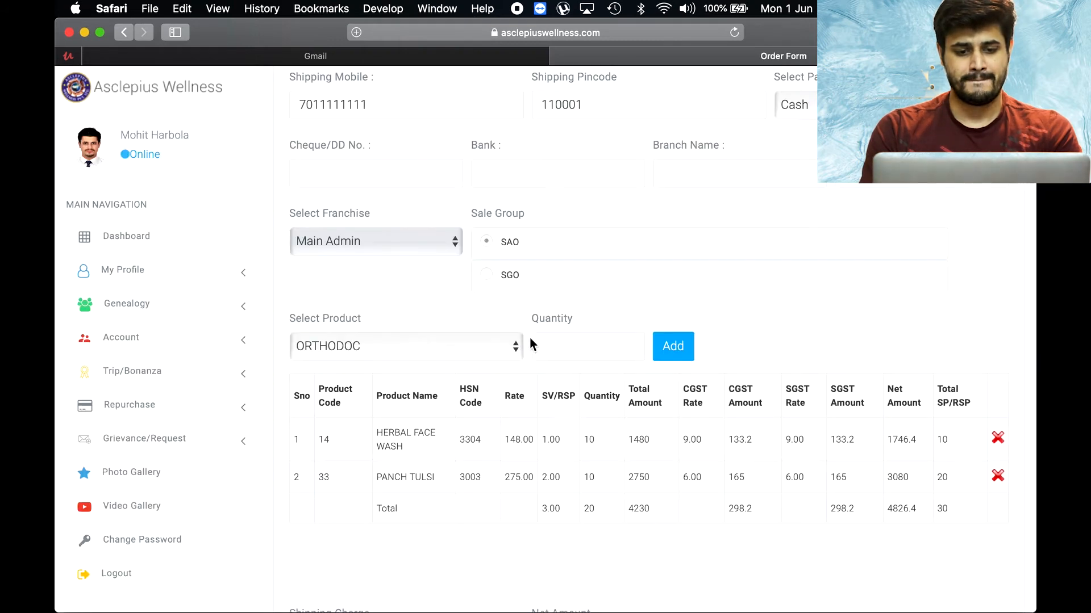
click(572, 337)
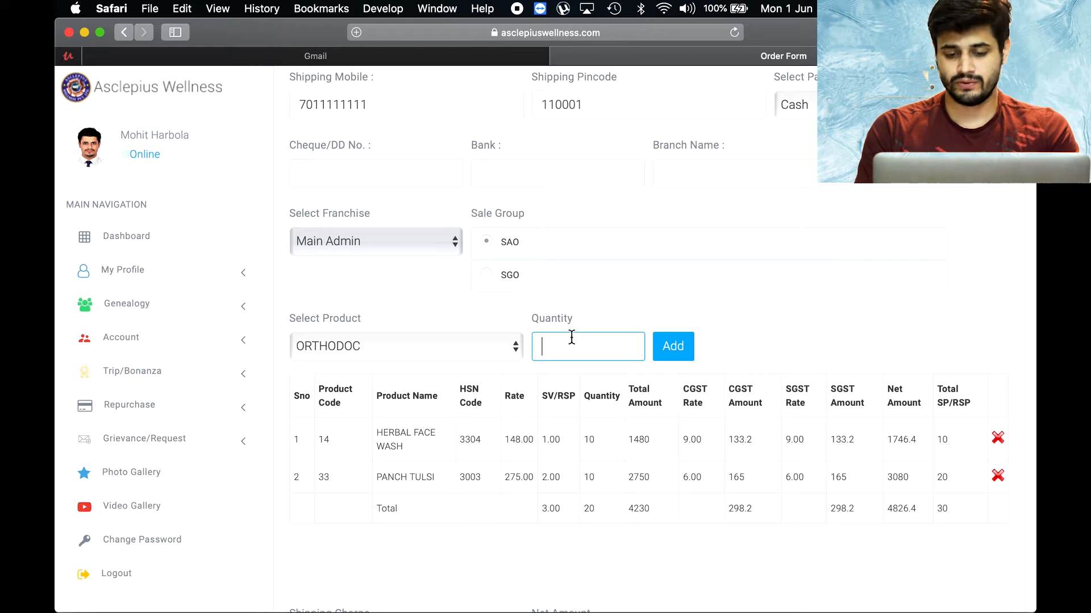
text(5)
click(663, 346)
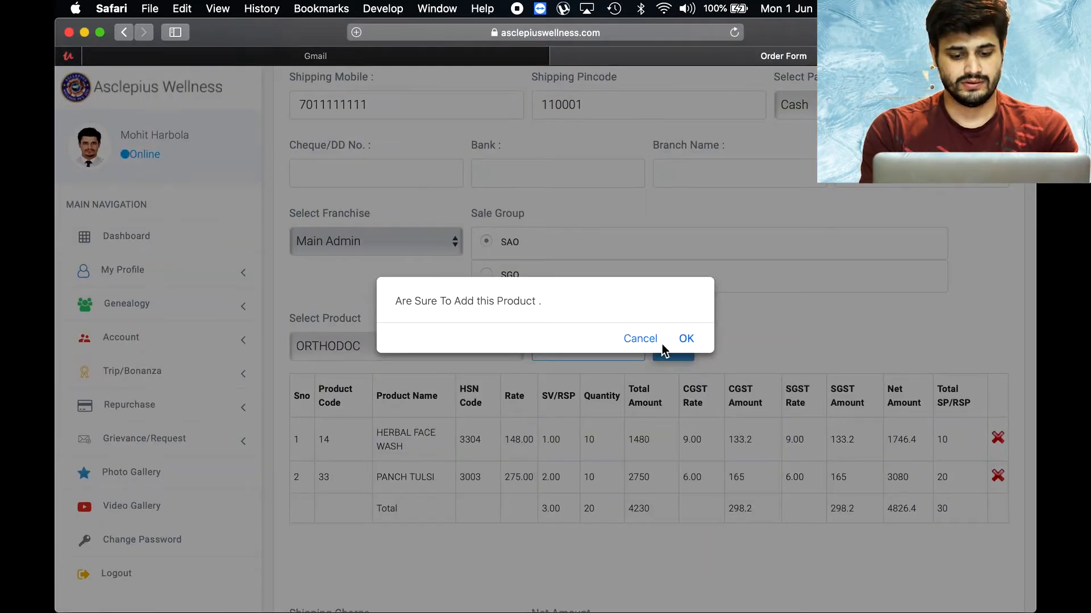
click(686, 338)
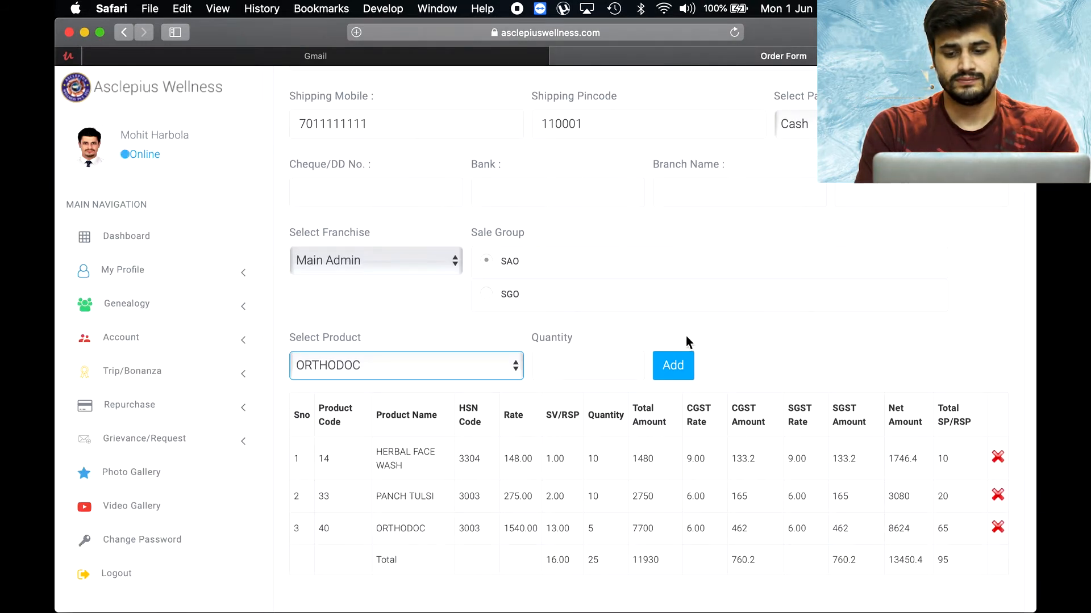
- Add 5 DENTODOC to the order, giving a net amount of 14444.6
scroll(686, 337, down, 1)
click(491, 330)
key(d)
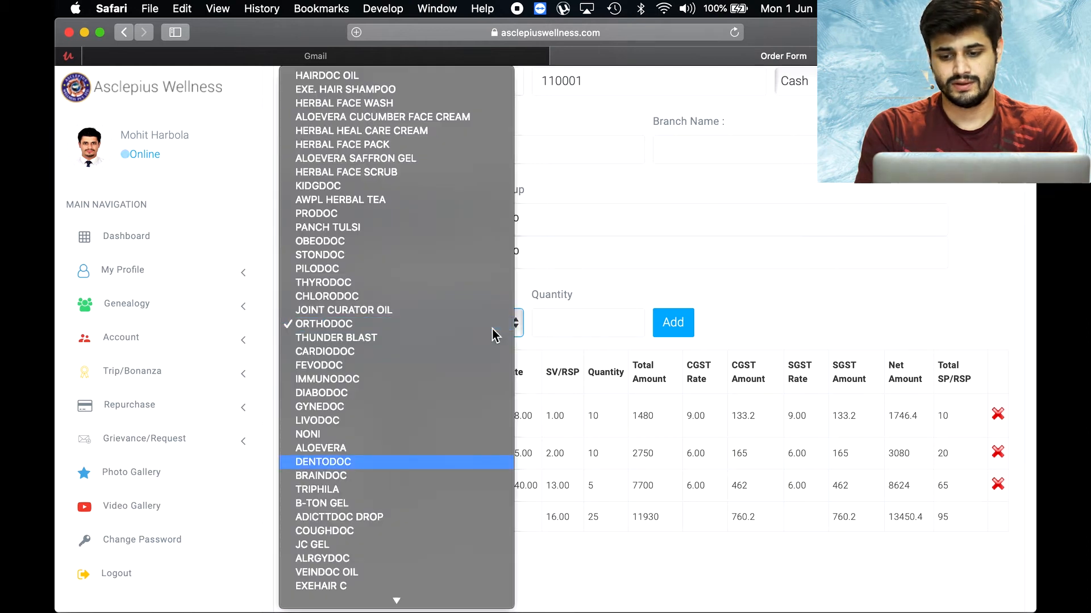
key(Return)
click(542, 325)
text(5)
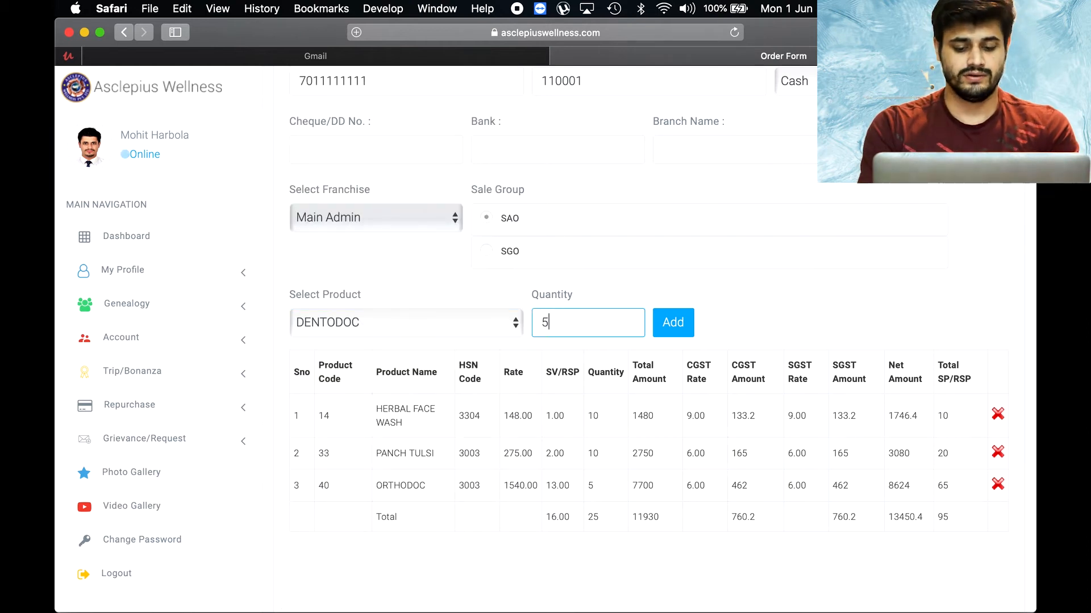
click(689, 316)
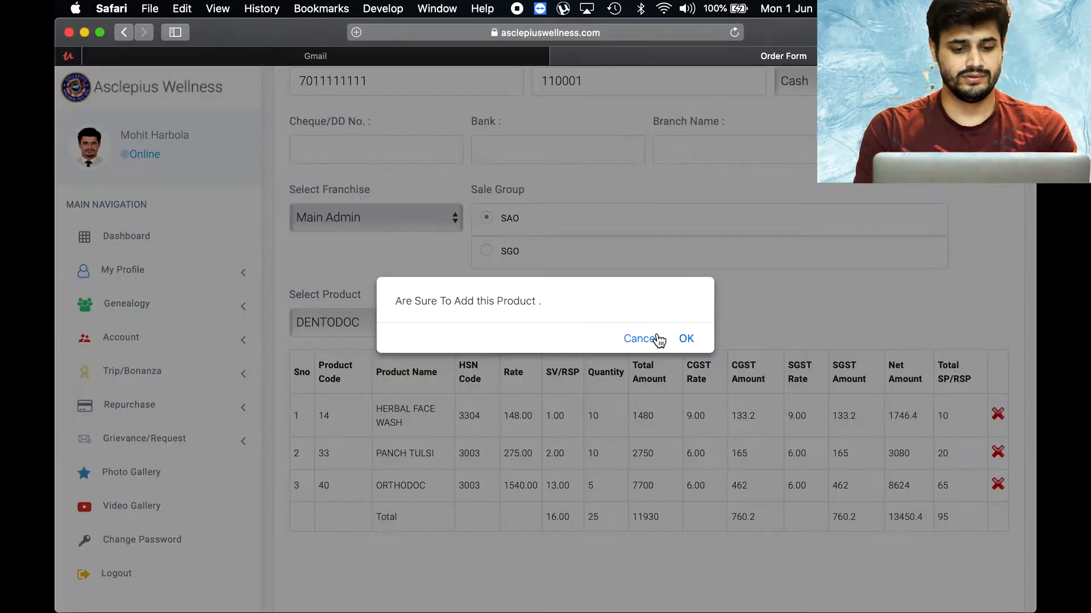
click(687, 336)
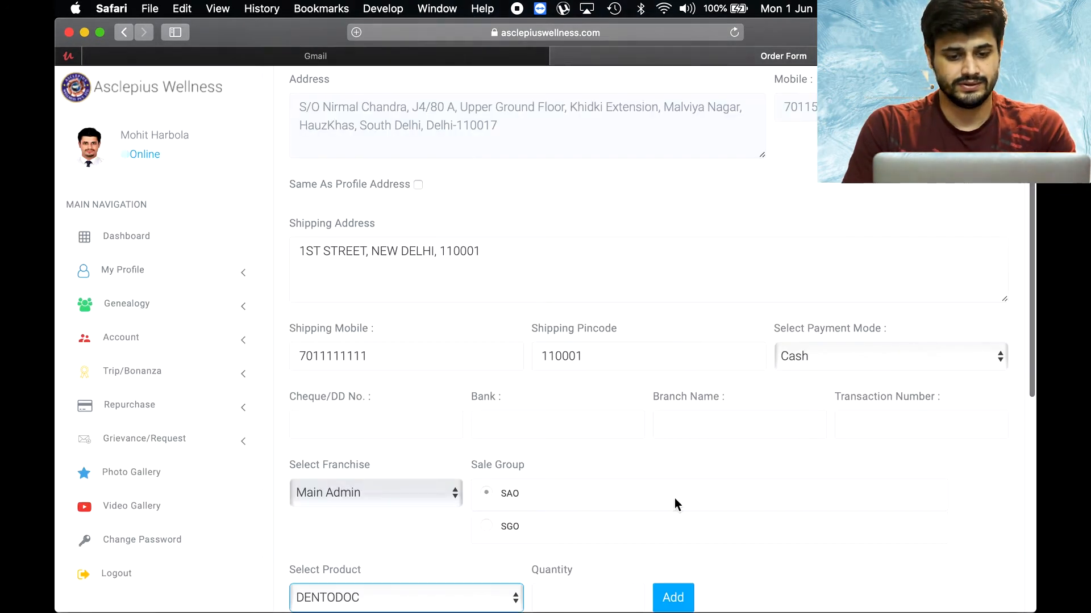
scroll(668, 540, down, 8)
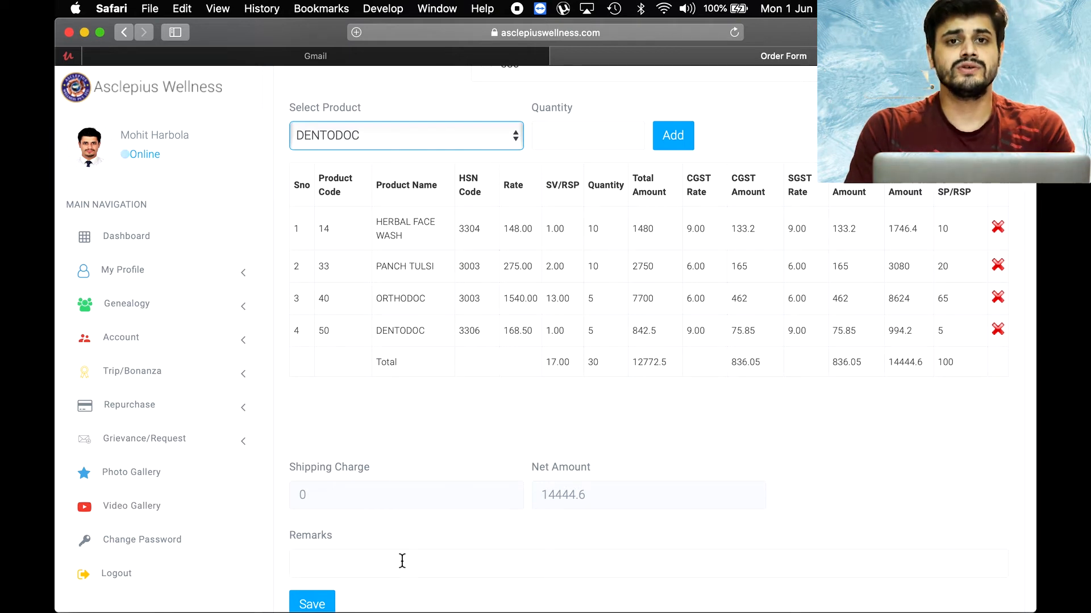
scroll(426, 496, down, 2)
- Enter the remark FIRST ORDER, save and confirm the sales transaction, then close the OTP notice
click(378, 516)
text(F)
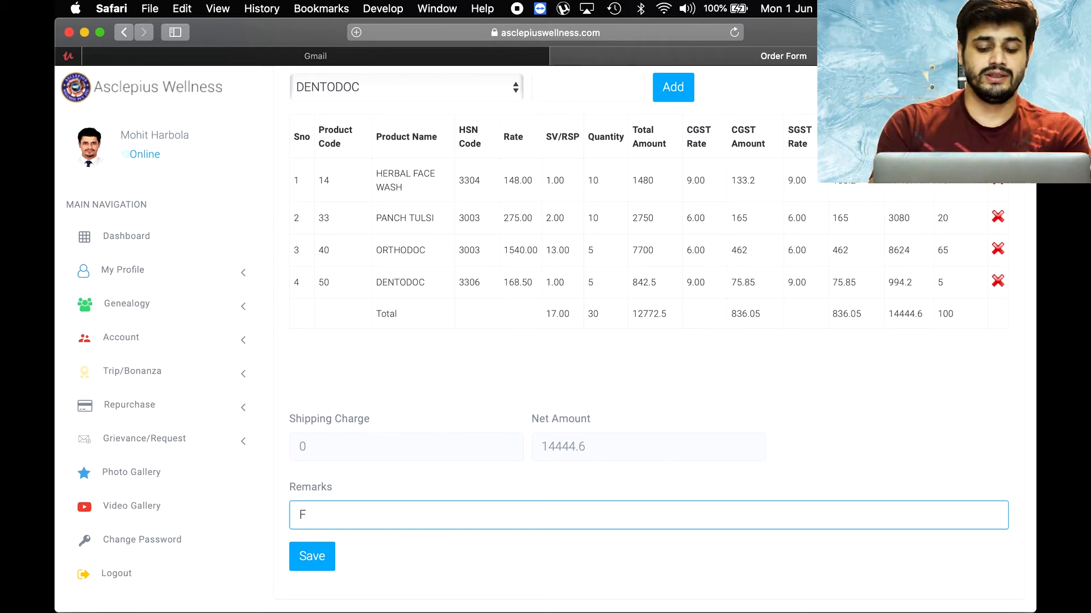
text(IRST ORDER)
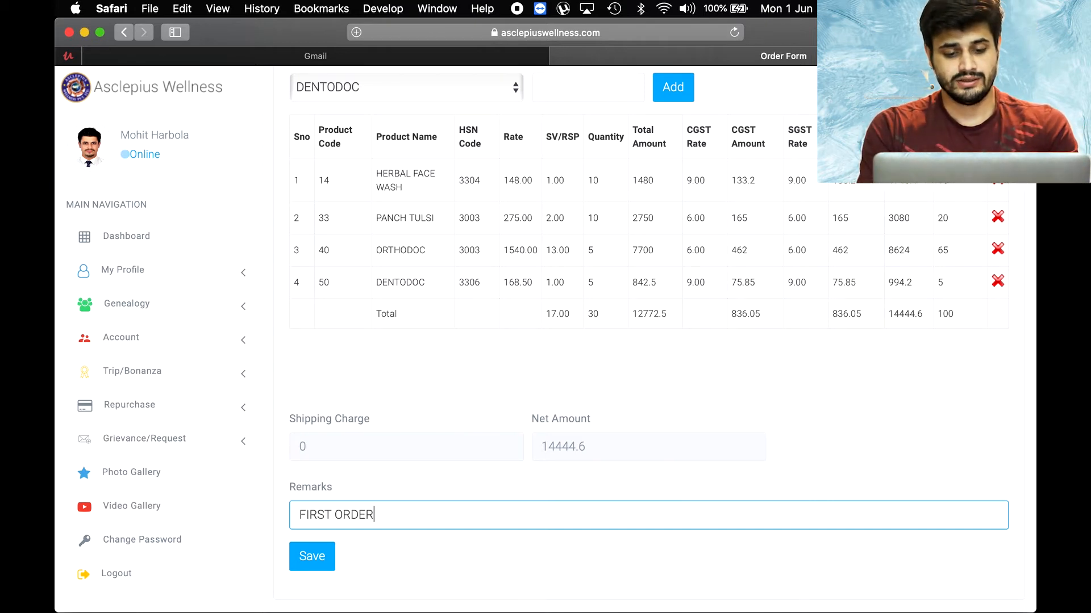
click(313, 556)
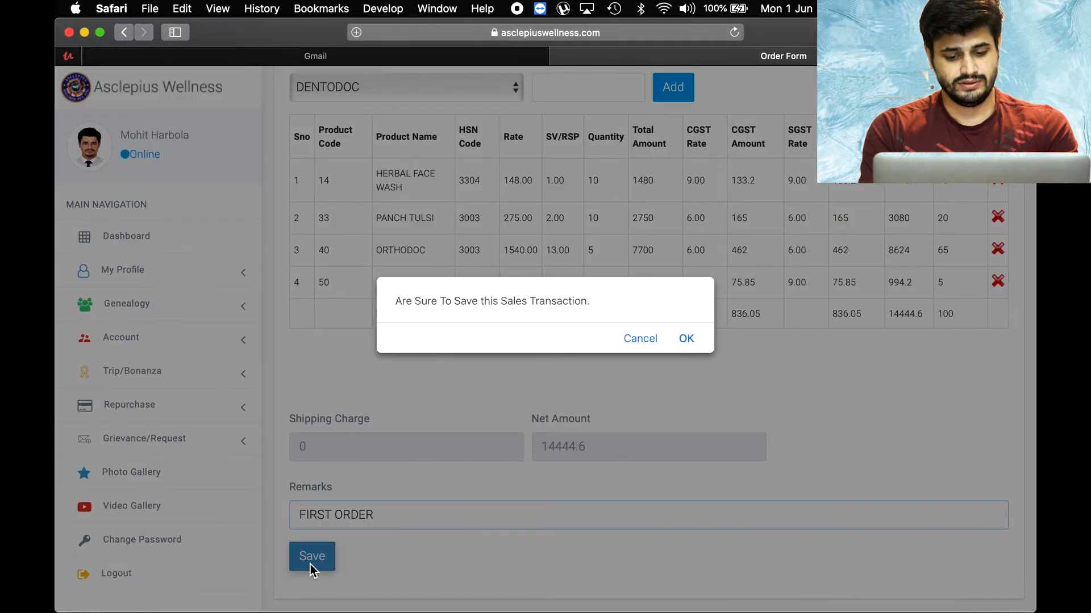
click(687, 344)
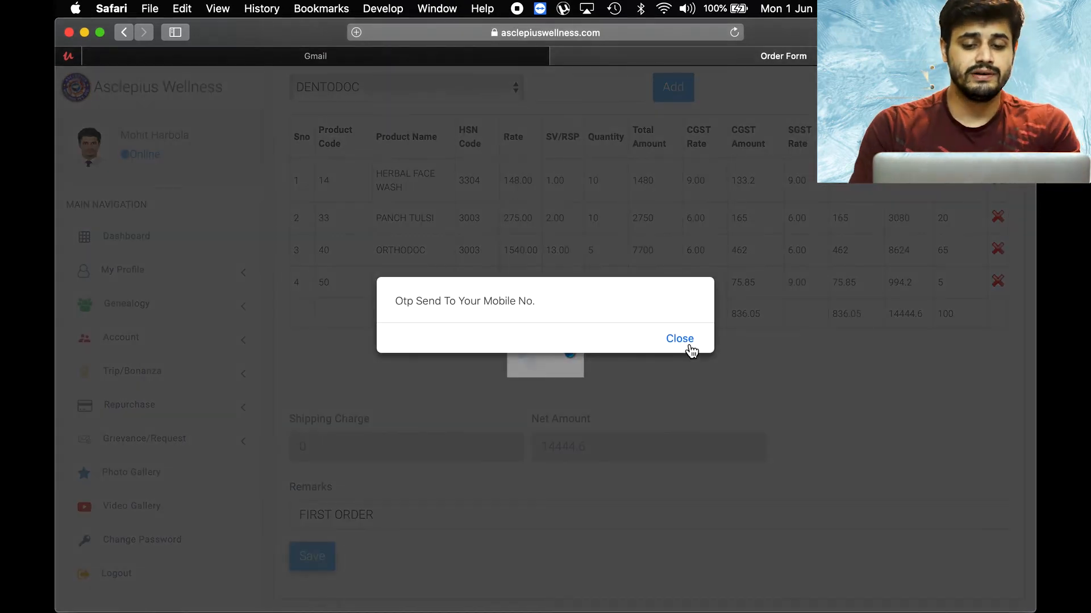
click(671, 342)
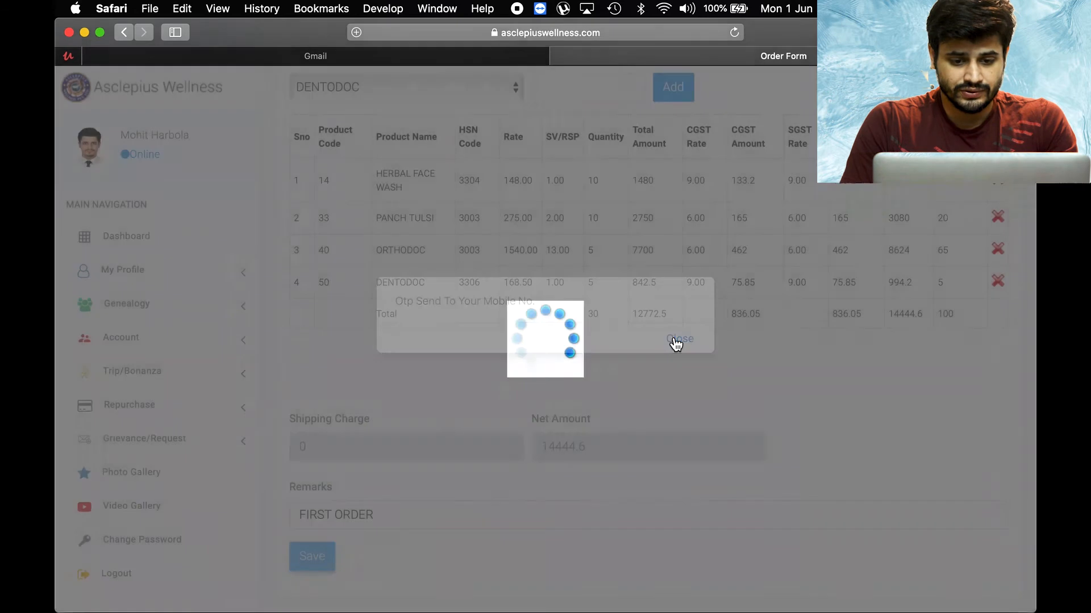
- Enter the OTP to save the bill, then open Repurchase > Modify Purchase Orders
click(390, 158)
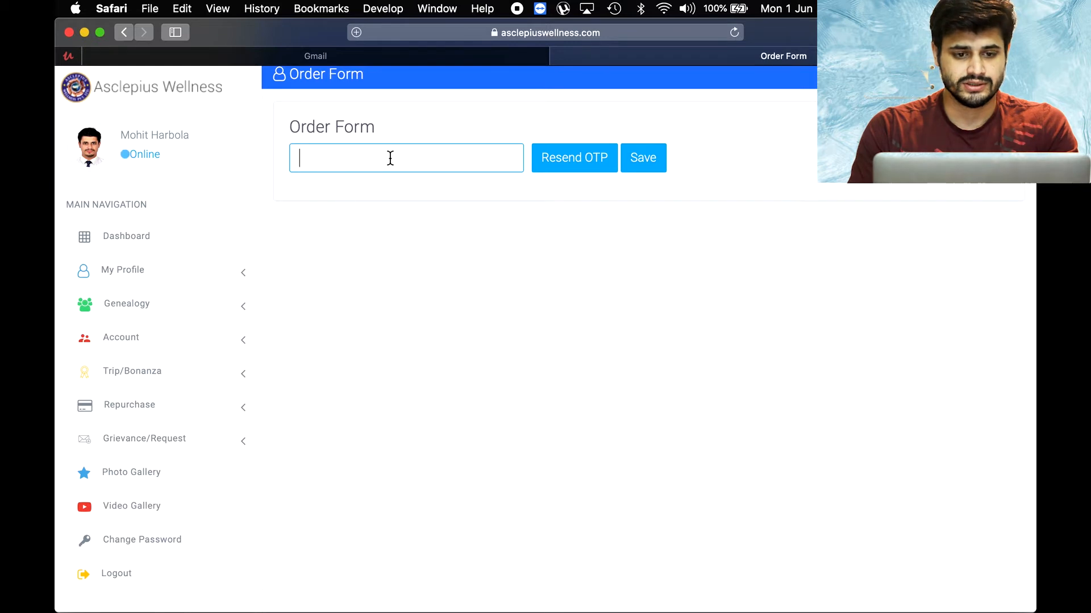
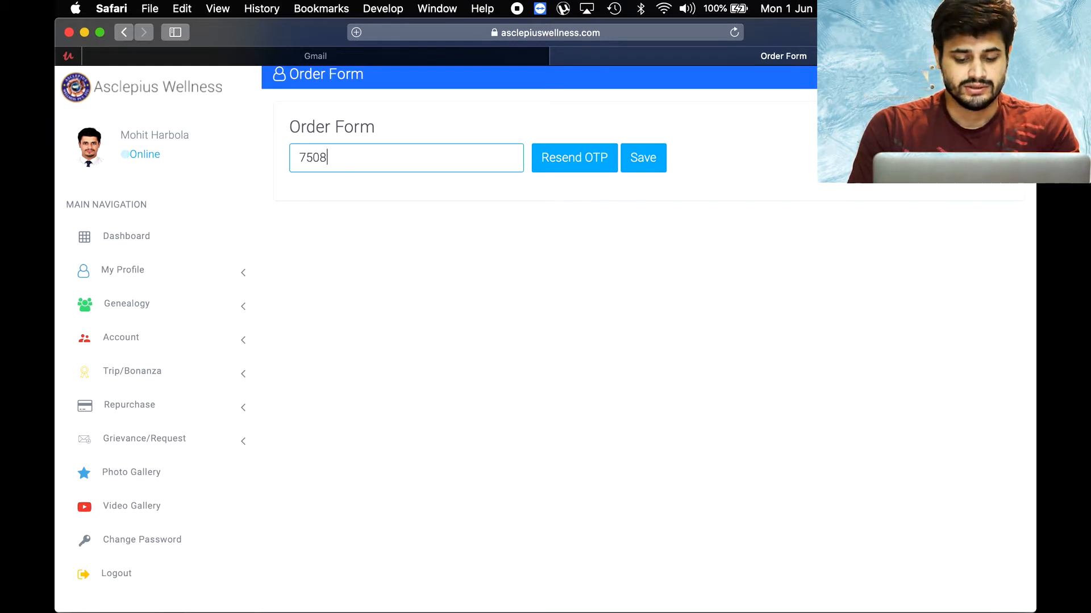
click(643, 157)
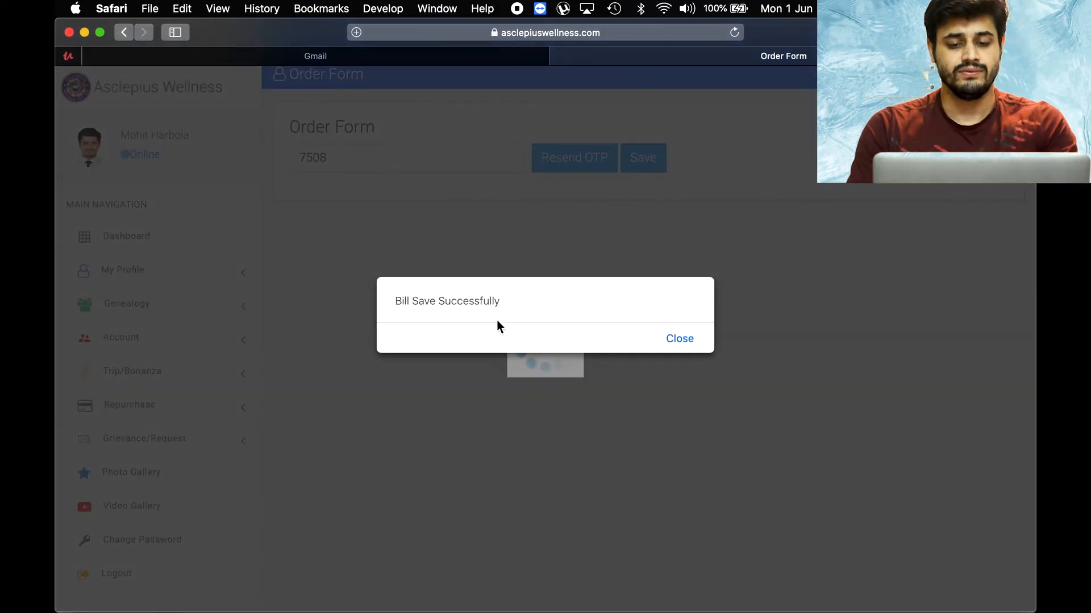
click(684, 338)
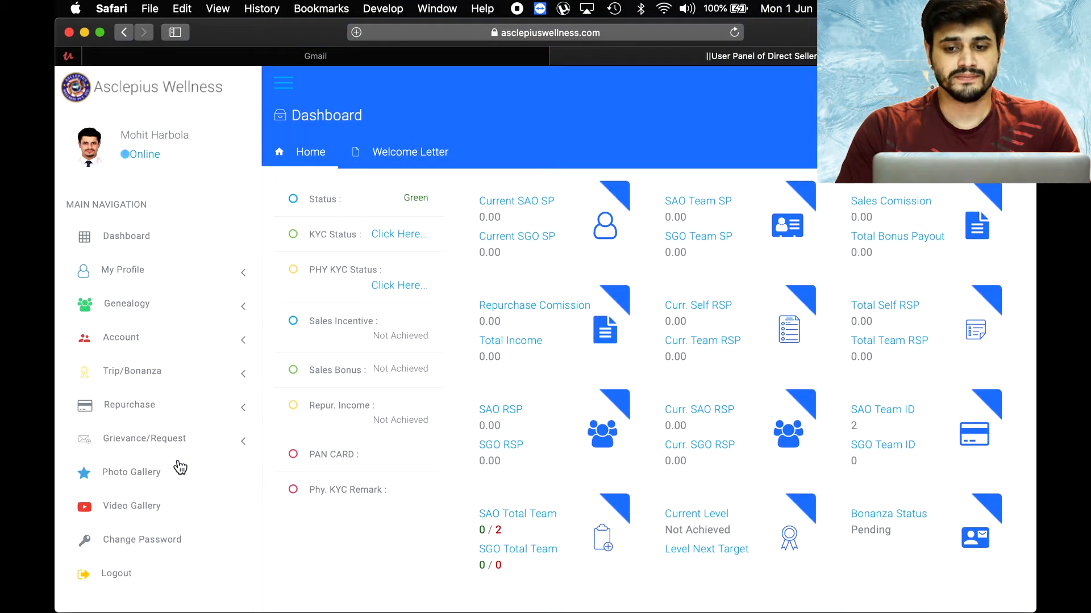
click(163, 412)
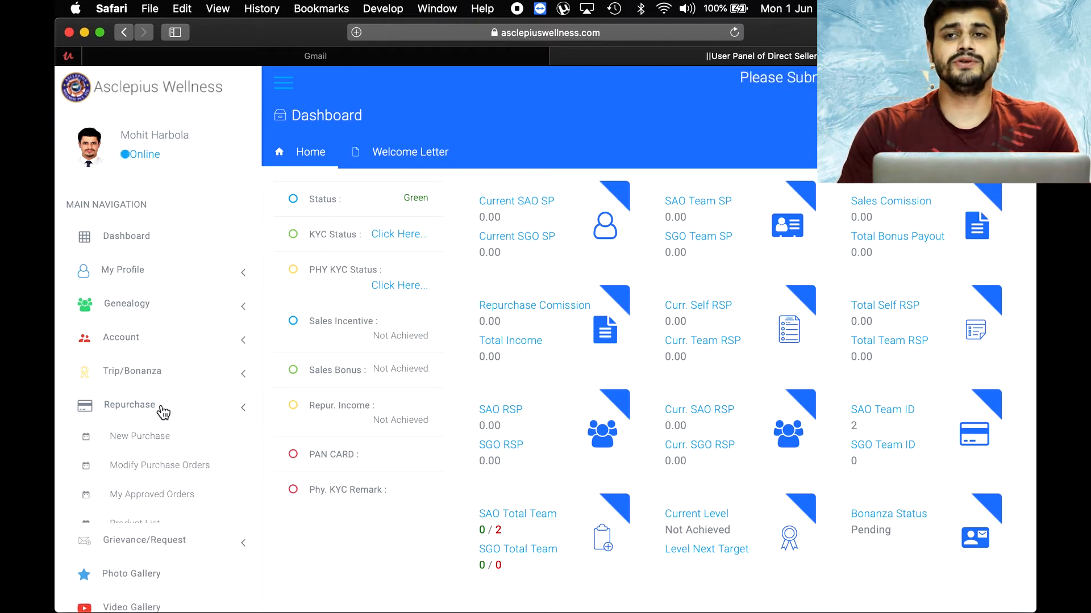
click(152, 466)
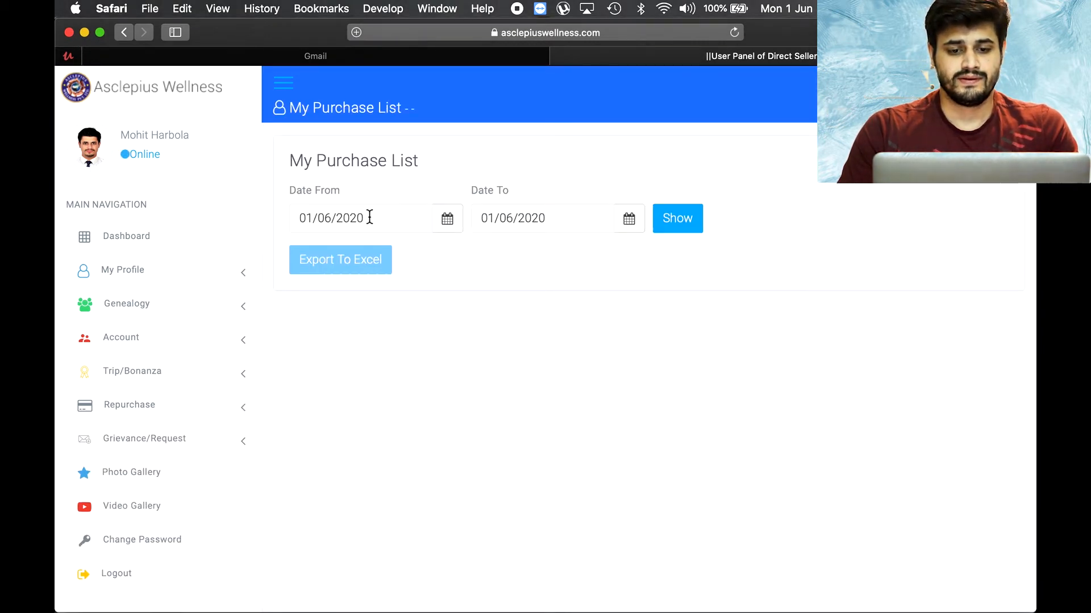
- List the 01/06/2020 purchases and select the new bill's gross amount, 14444.60
click(684, 221)
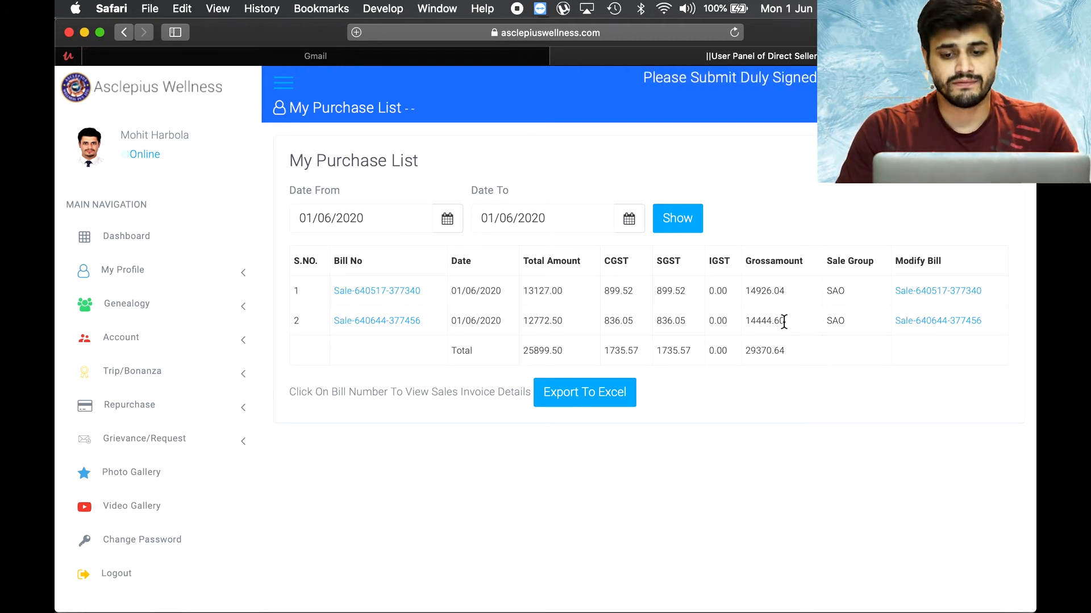
drag(789, 320, 742, 322)
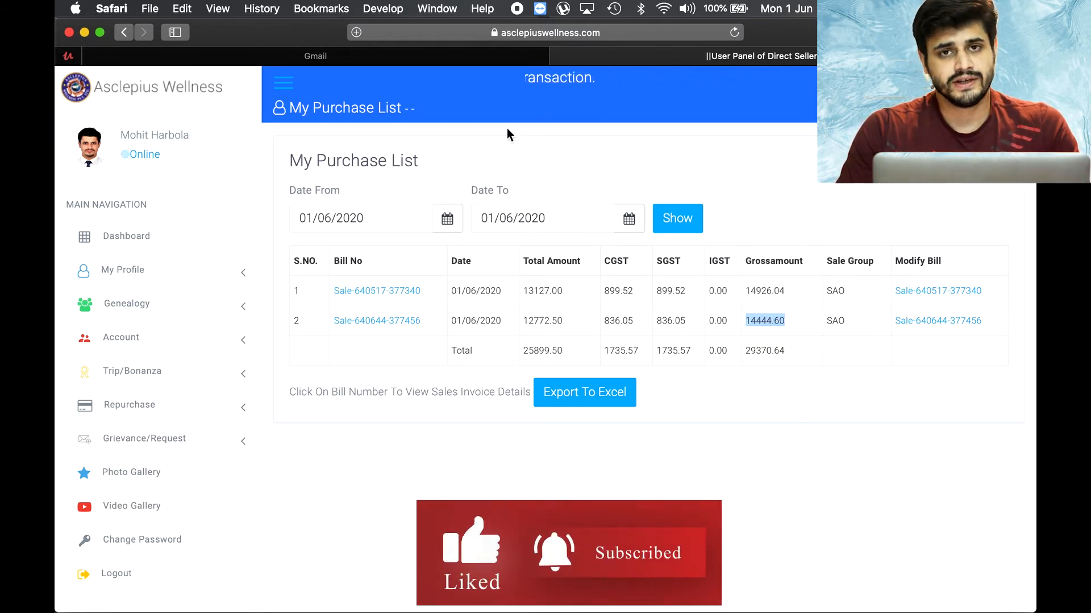
- In the Gmail draft, set the subject to 'ID GREENING FOR' followed by the member ID
click(446, 60)
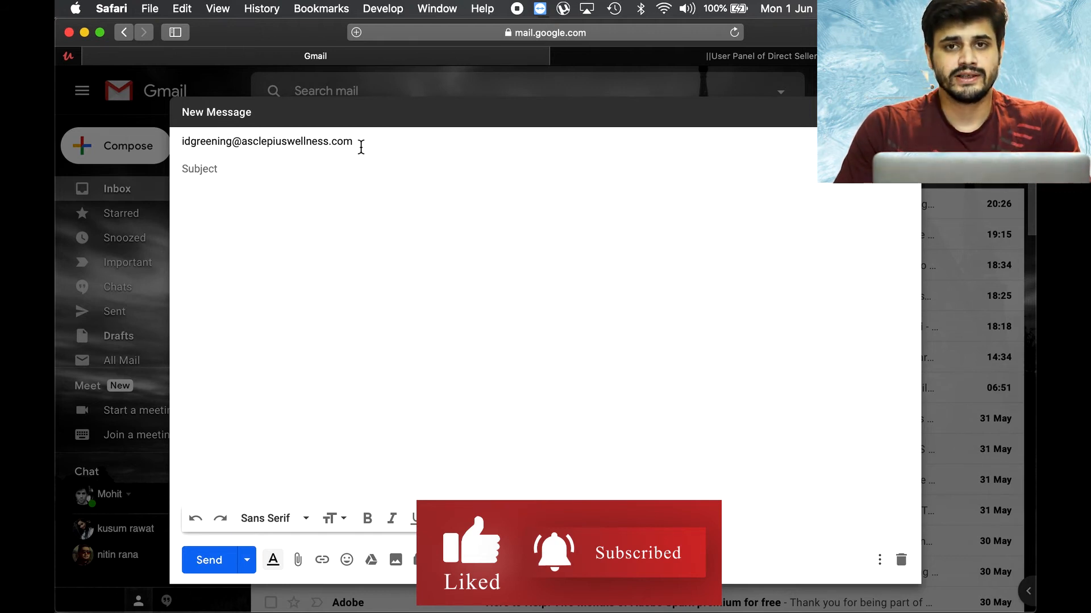
click(291, 163)
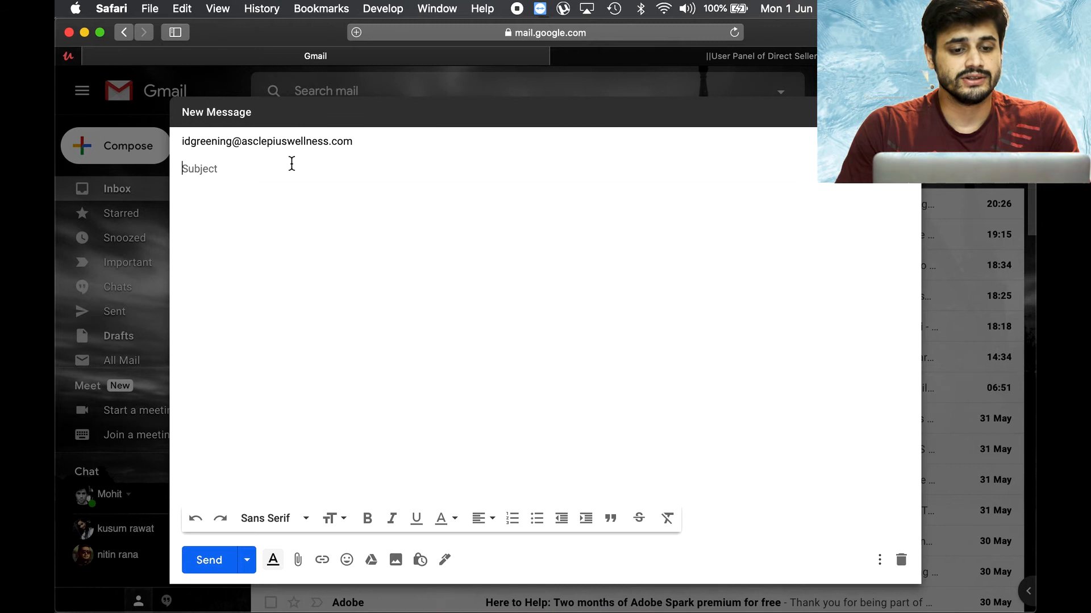
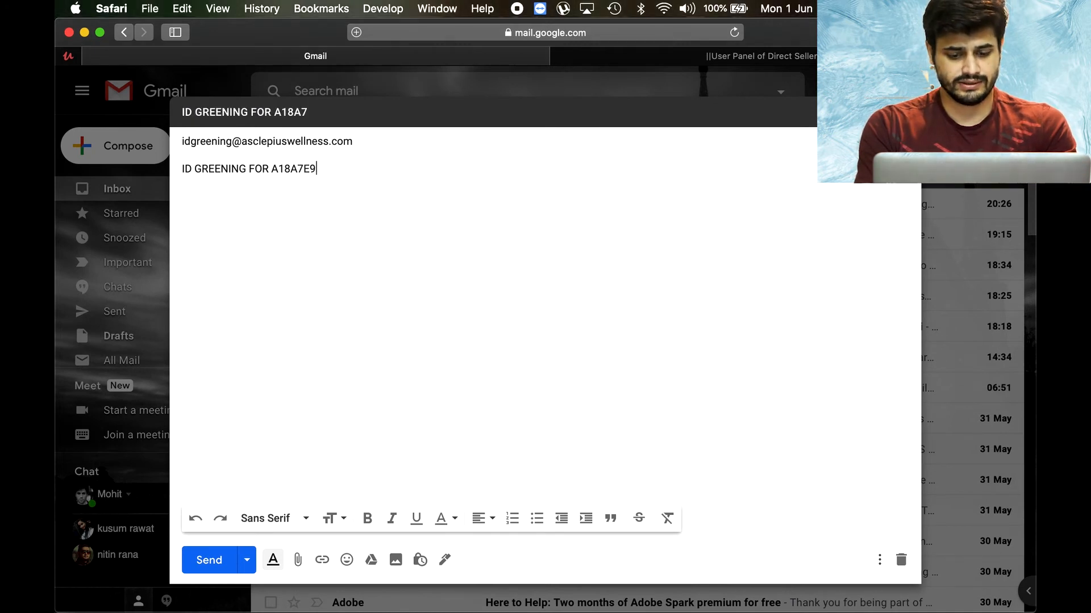
key(Tab)
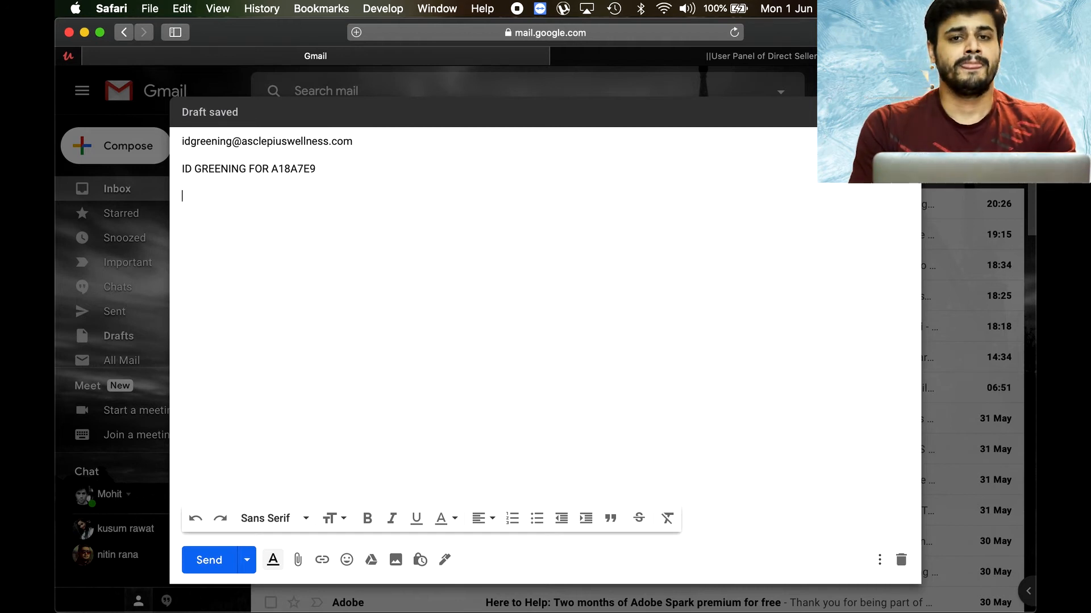
- Paste the prepared ID-activation request letter into the body and review its member ID and summary line
key(super+v)
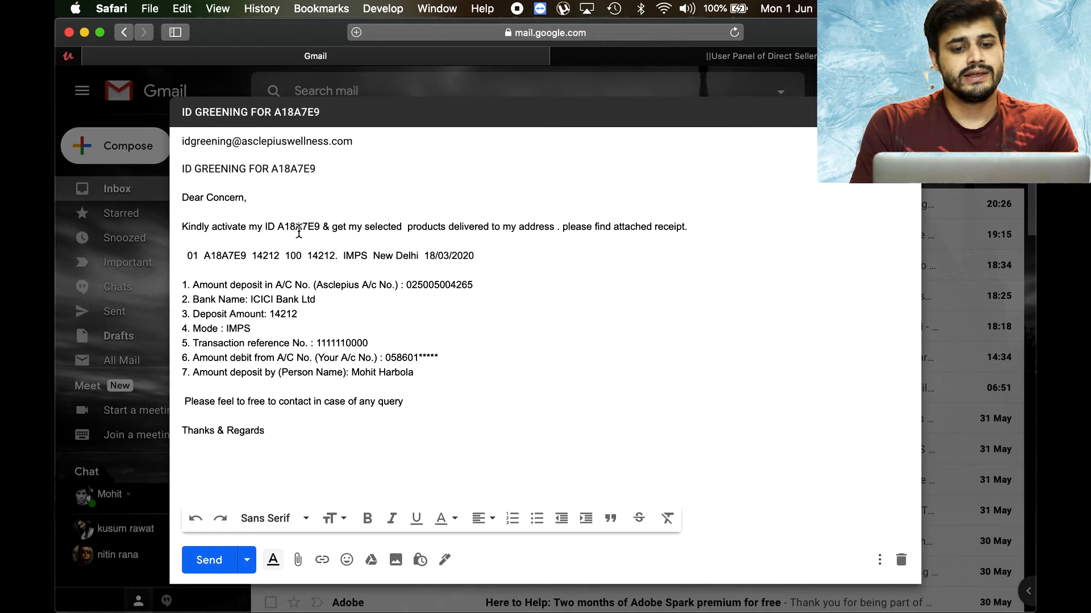
drag(320, 227, 279, 227)
click(339, 238)
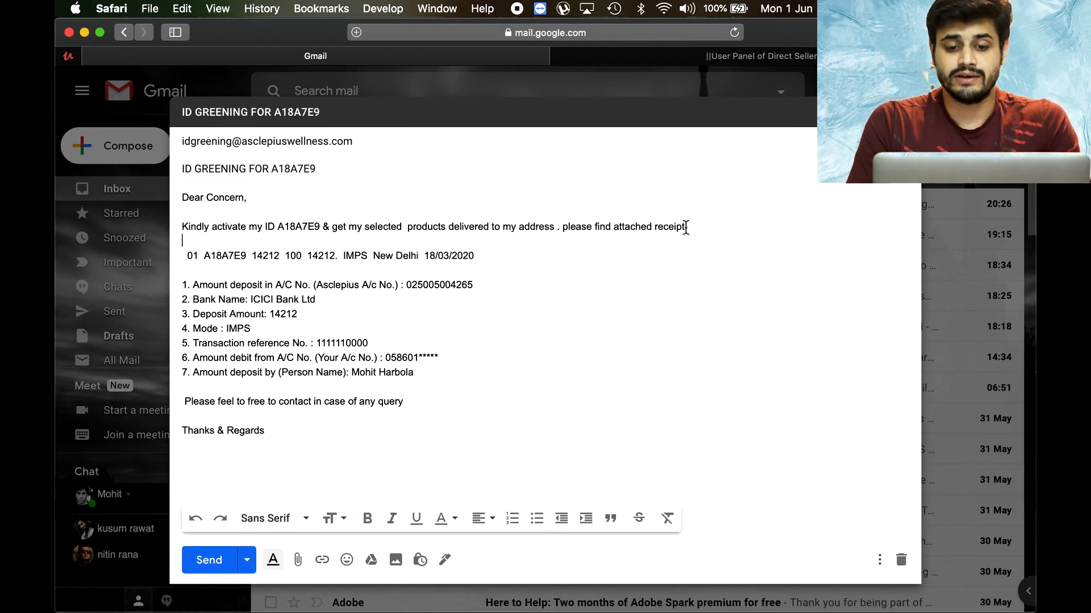
drag(188, 259, 276, 259)
click(209, 259)
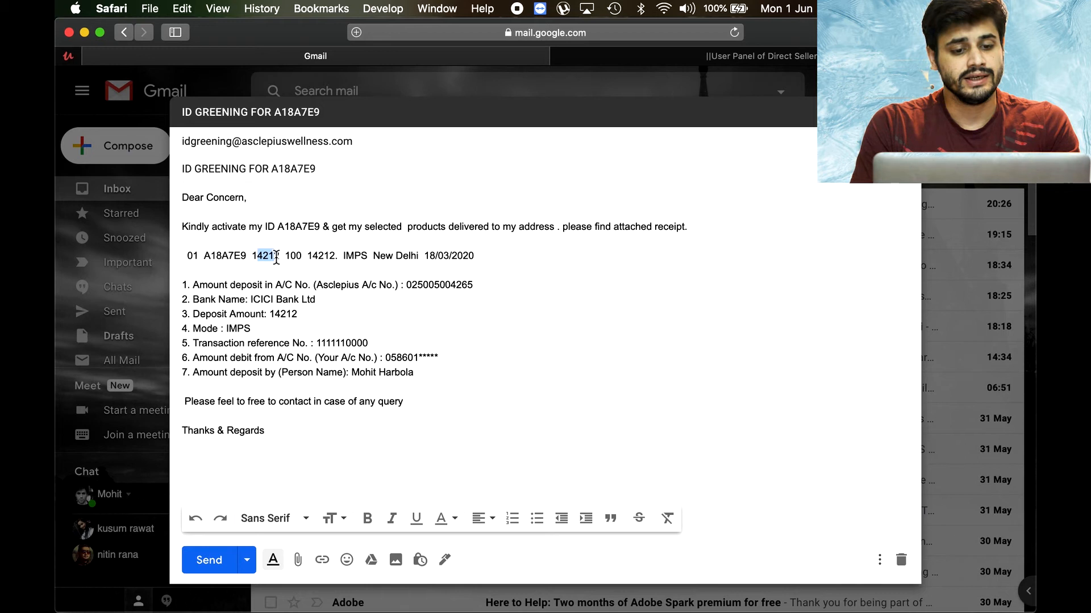
- Change the first summary-line amount from 14212 to 14444.60, matching the purchase list
click(278, 259)
key(BackSpace)
key(BackSpace)
key(BackSpace)
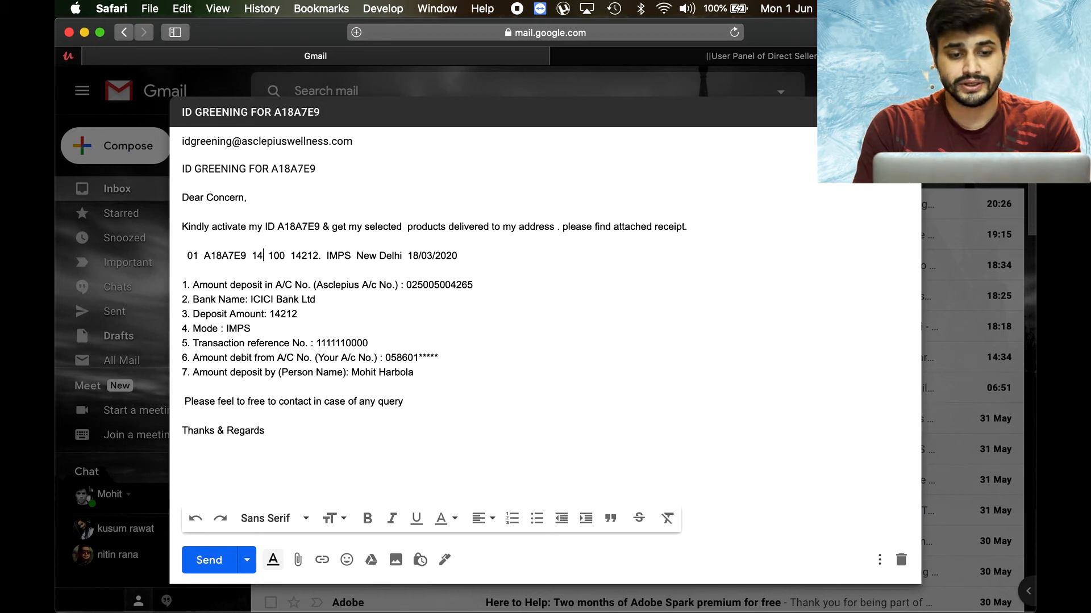
text(444.)
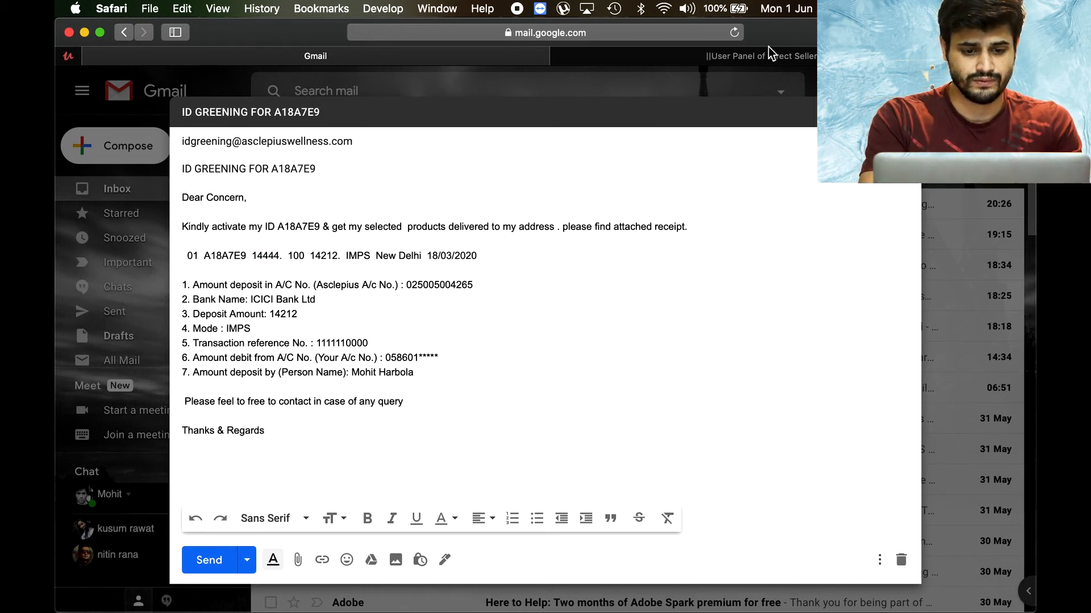
click(769, 56)
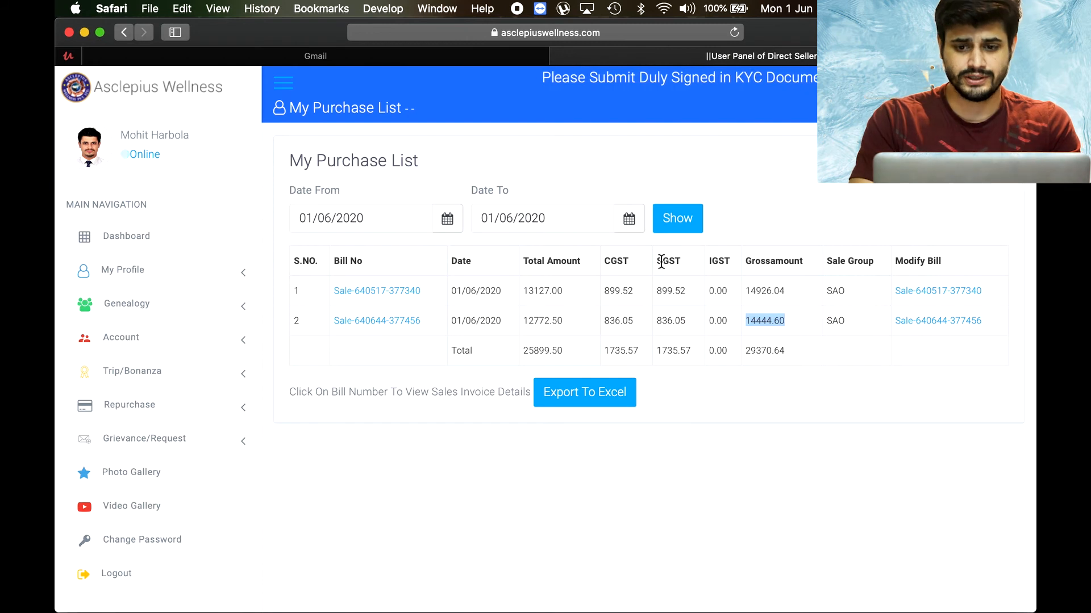
click(366, 51)
text(.)
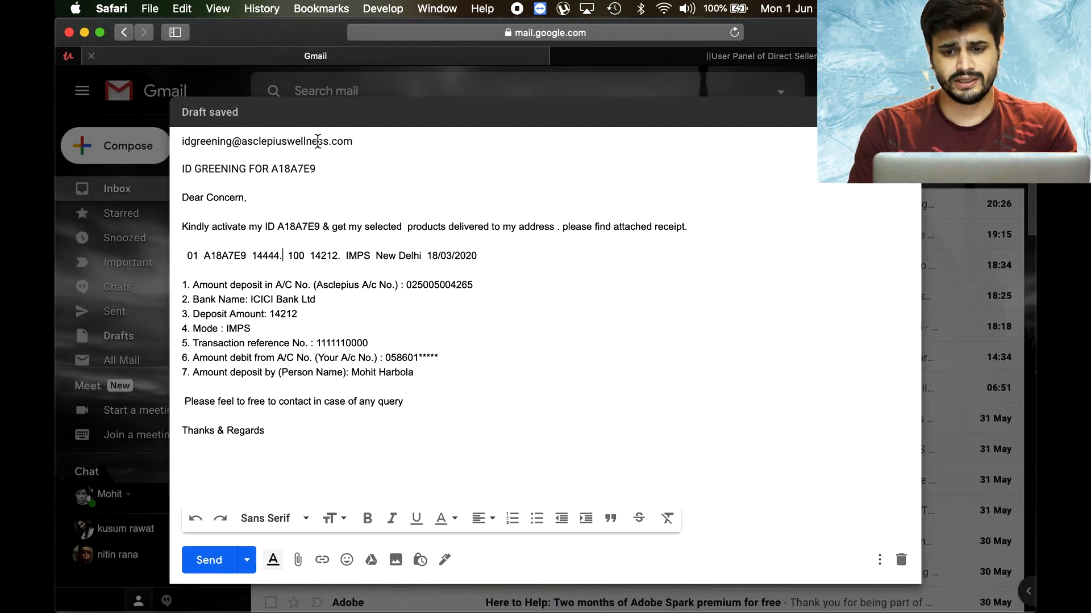
text(60)
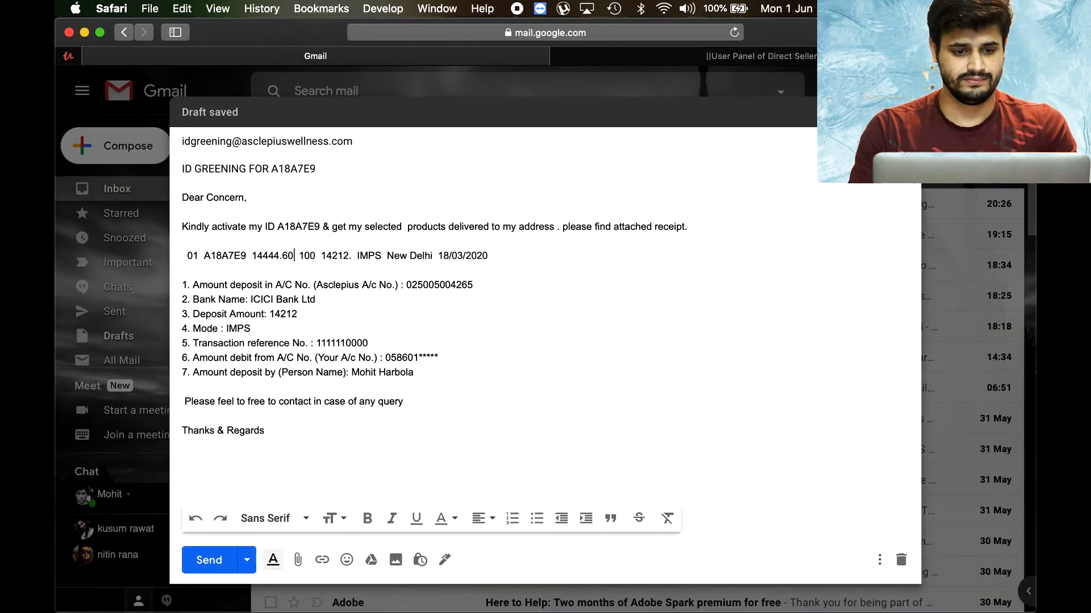
- Change the second amount to 14444.60 and check the IMPS, New Delhi and 18/03/2020 entries
double_click(307, 255)
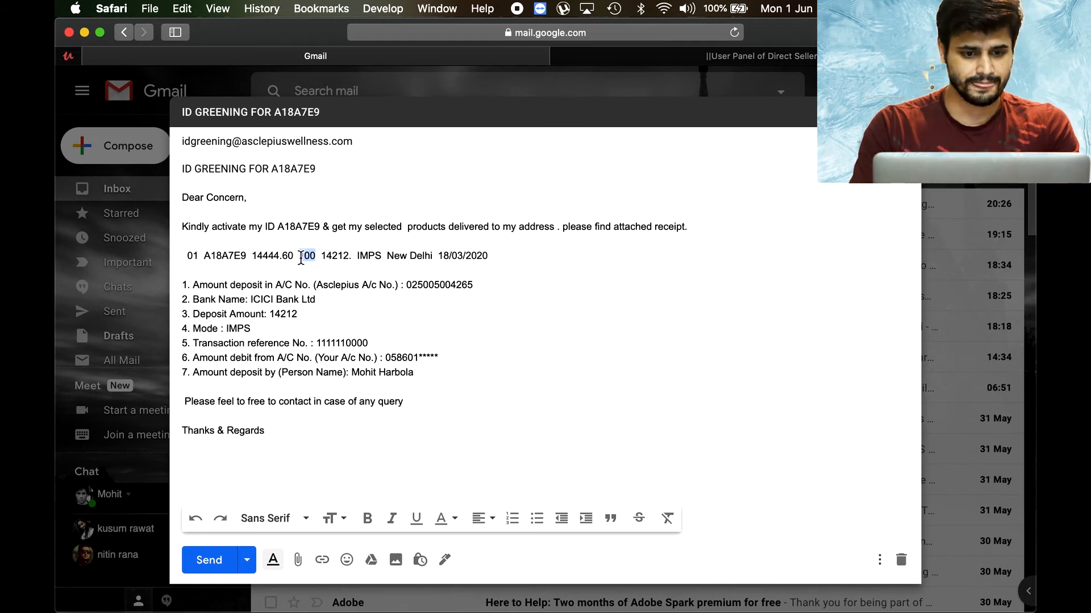
click(334, 256)
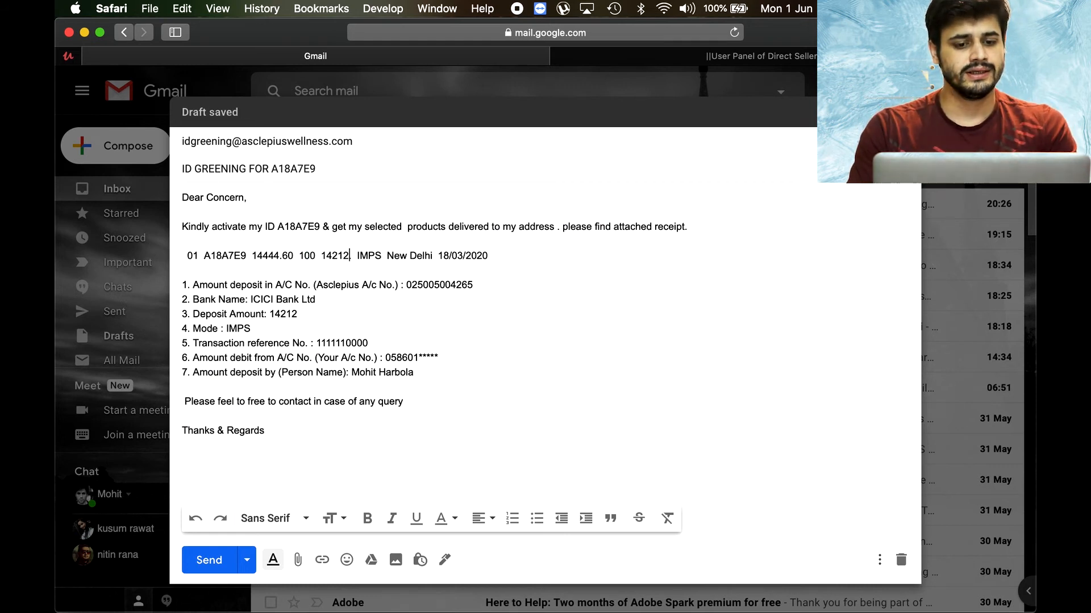
key(BackSpace)
key(BackSpace)
key(BackSpace)
key(BackSpace)
text(444)
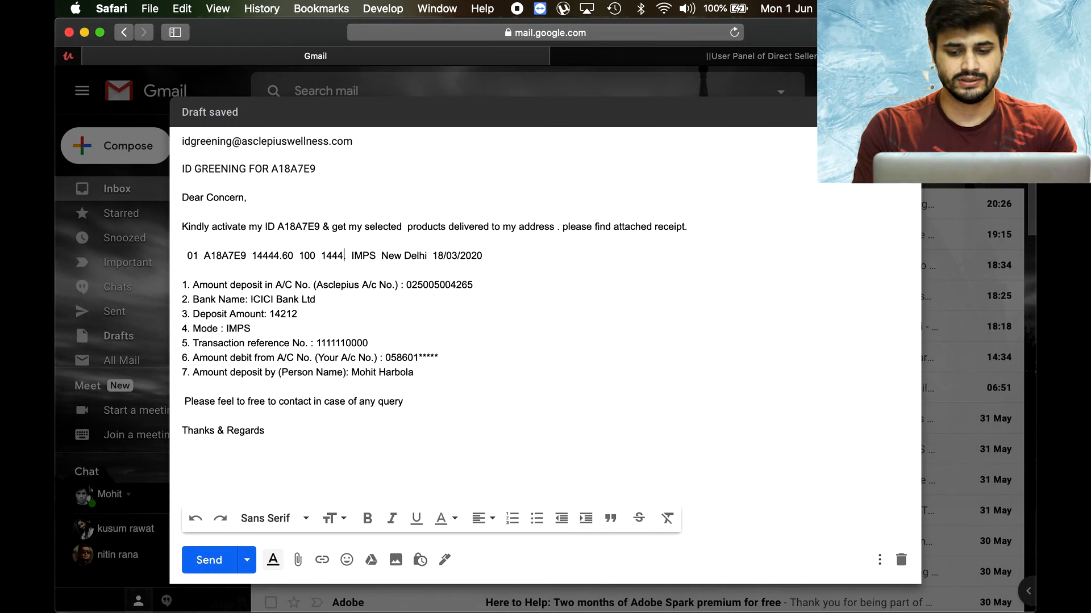
text(.)
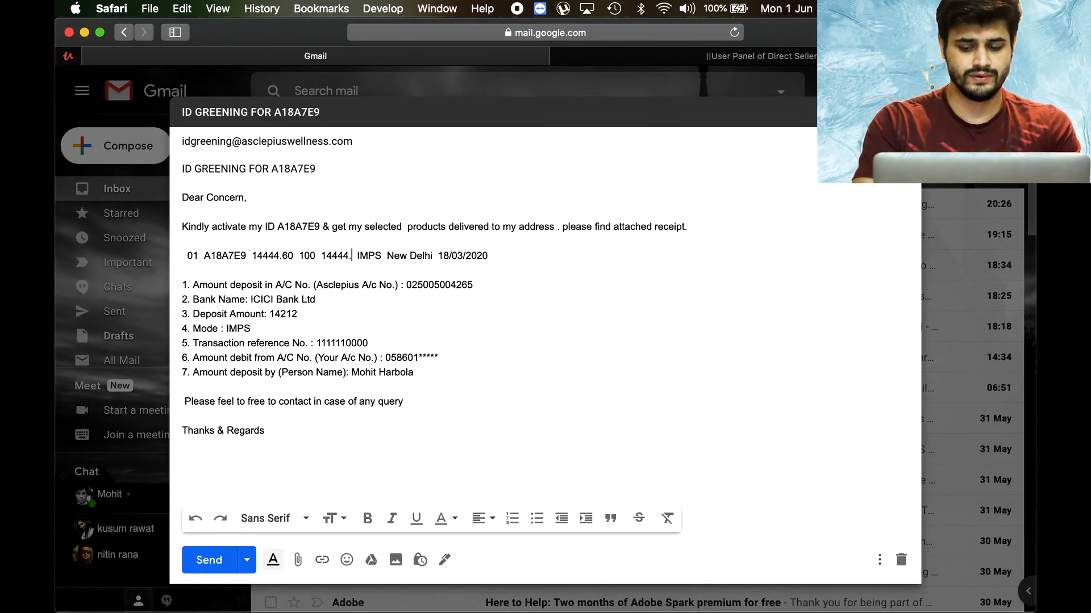
text(60)
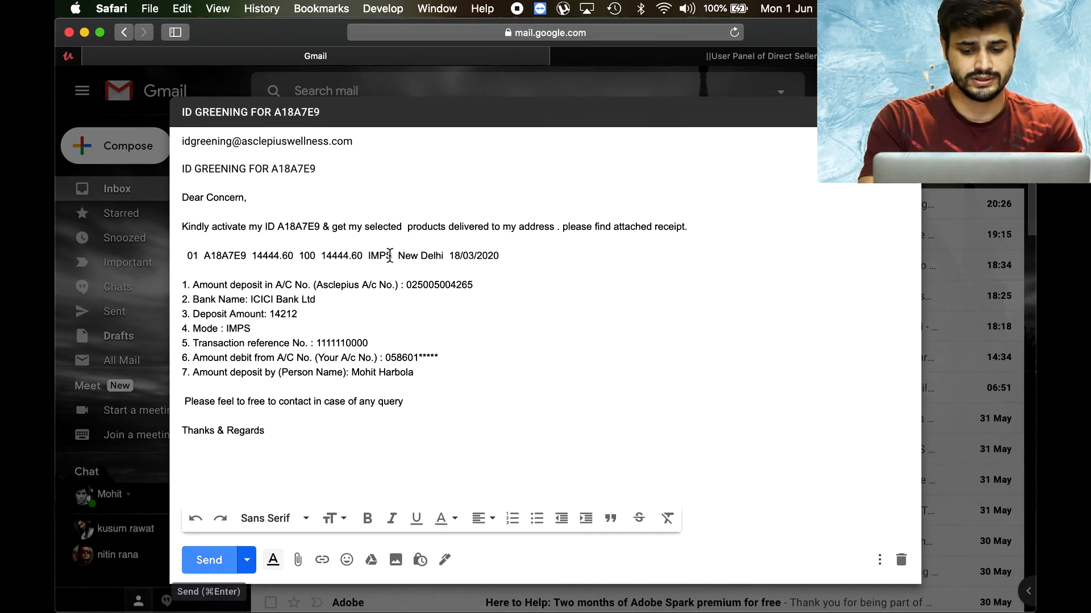
drag(395, 256, 368, 255)
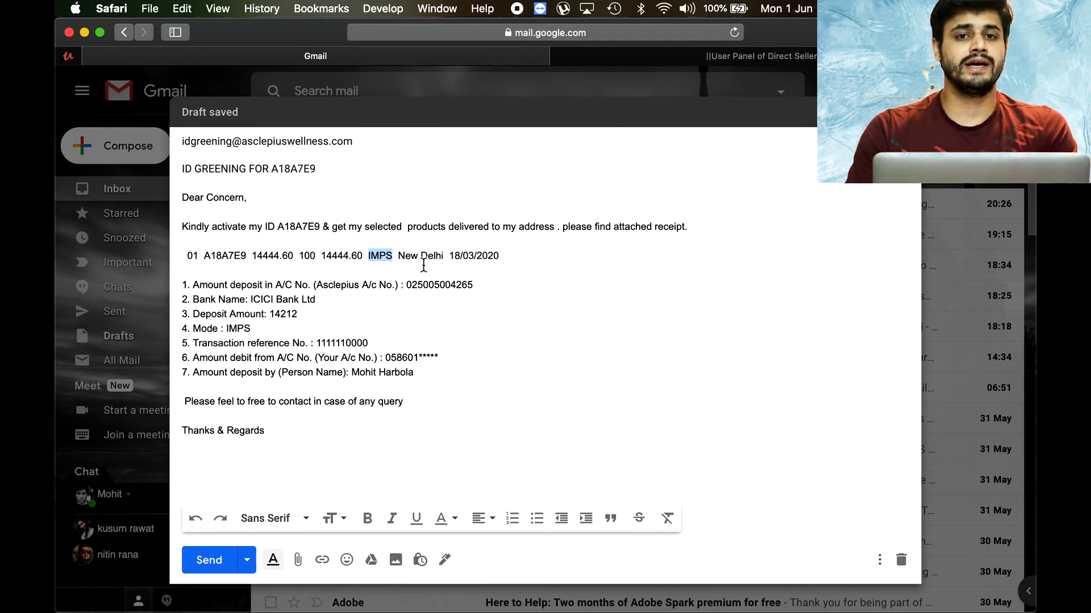
click(404, 257)
drag(399, 256, 443, 257)
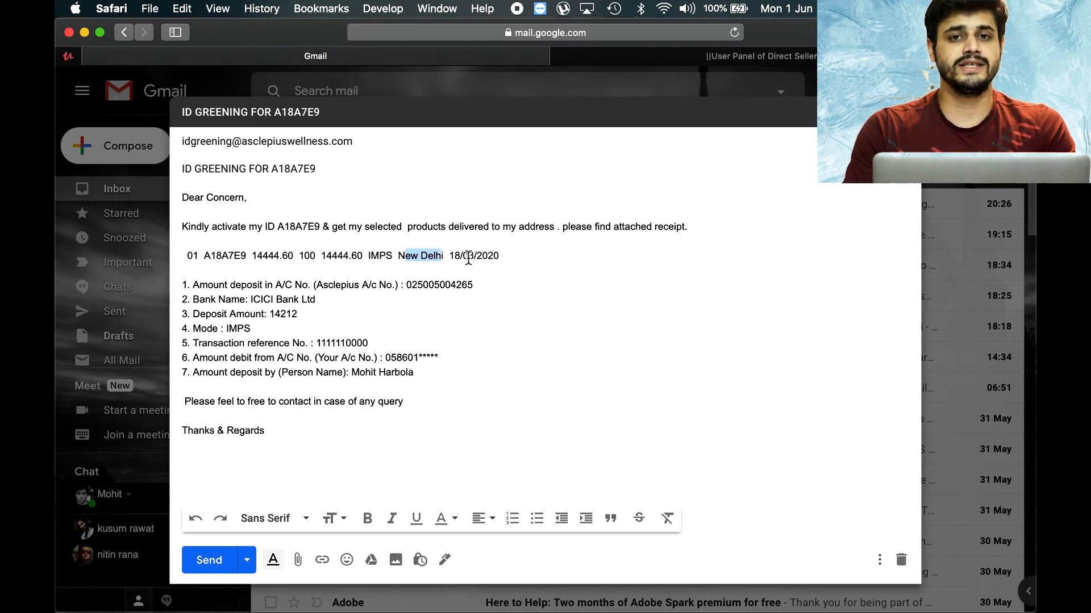
drag(454, 256, 499, 256)
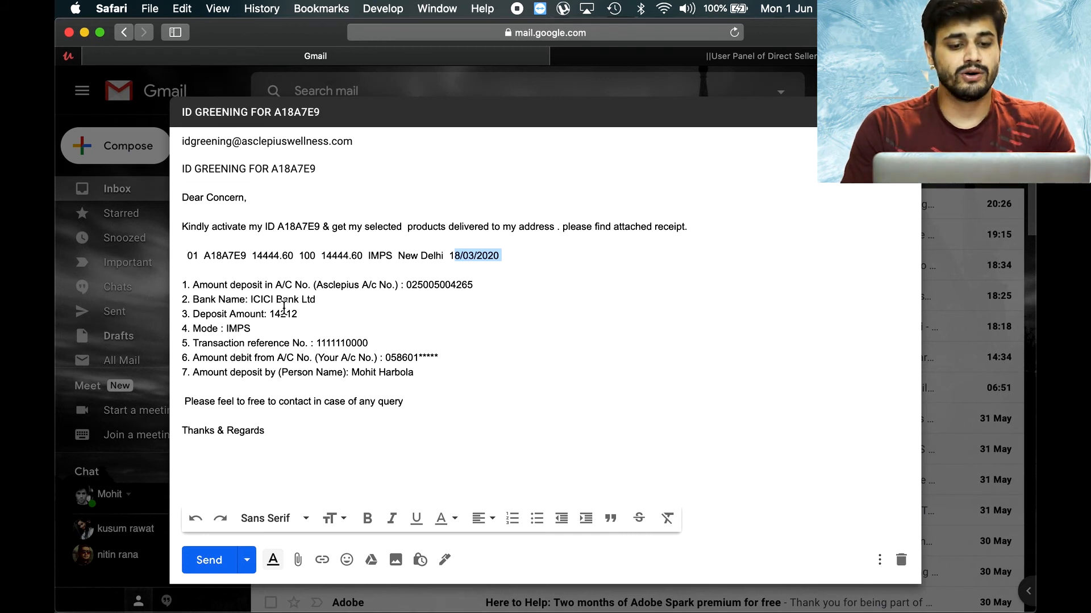
- Change the Deposit Amount in the deposit details from 14212 to 14444.60
drag(406, 284, 471, 285)
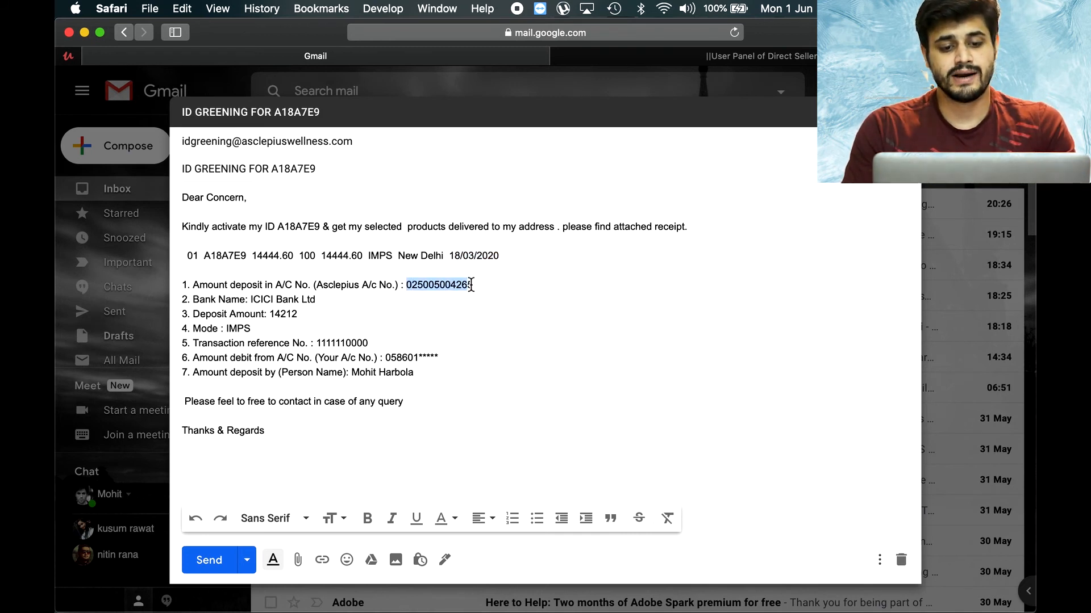
click(227, 319)
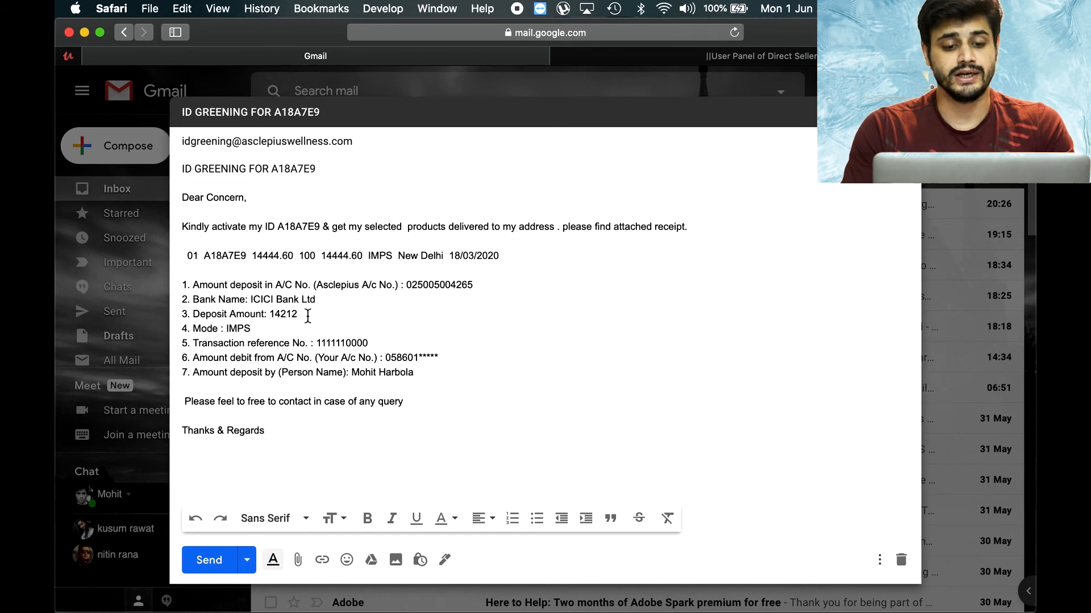
click(300, 314)
key(BackSpace)
key(BackSpace)
key(BackSpace)
text(444.60)
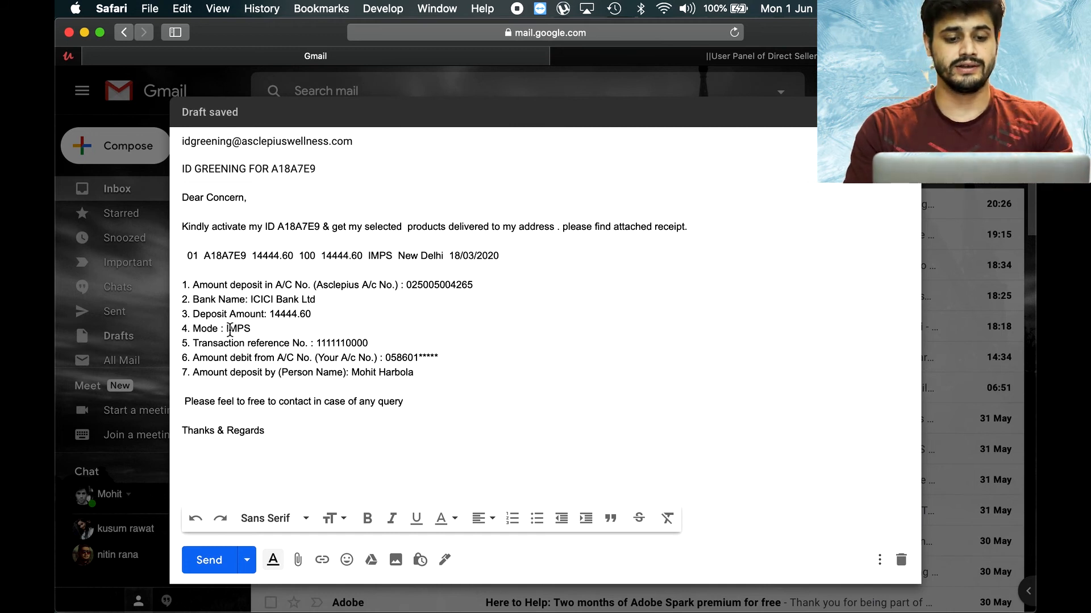
click(377, 334)
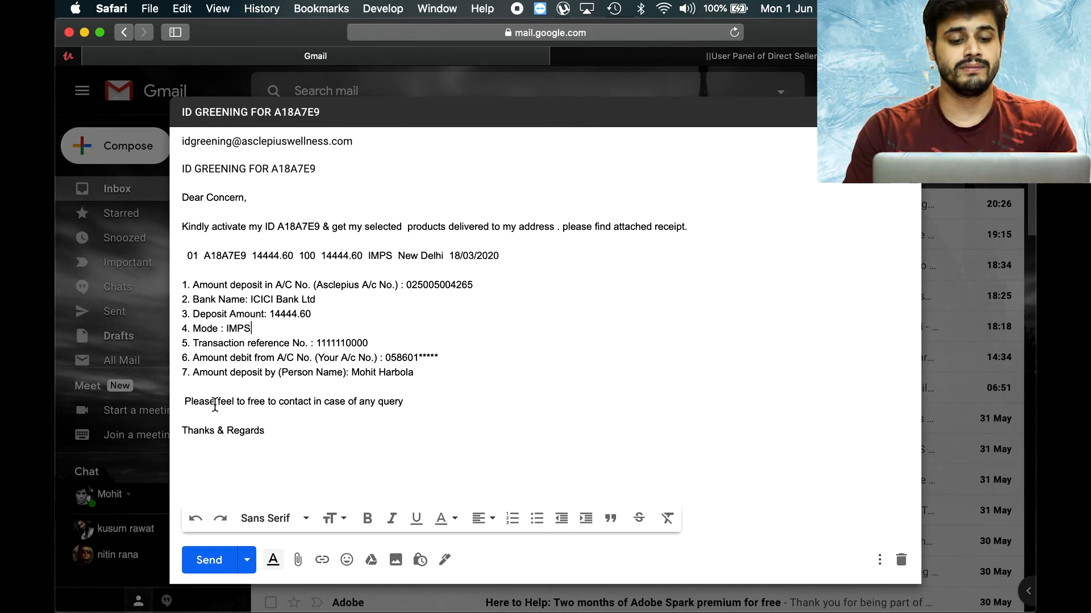
- Remove the stray 'to', sign 'Thanks & Regards,' with the sender's name and phone number
click(245, 401)
key(BackSpace)
key(BackSpace)
key(BackSpace)
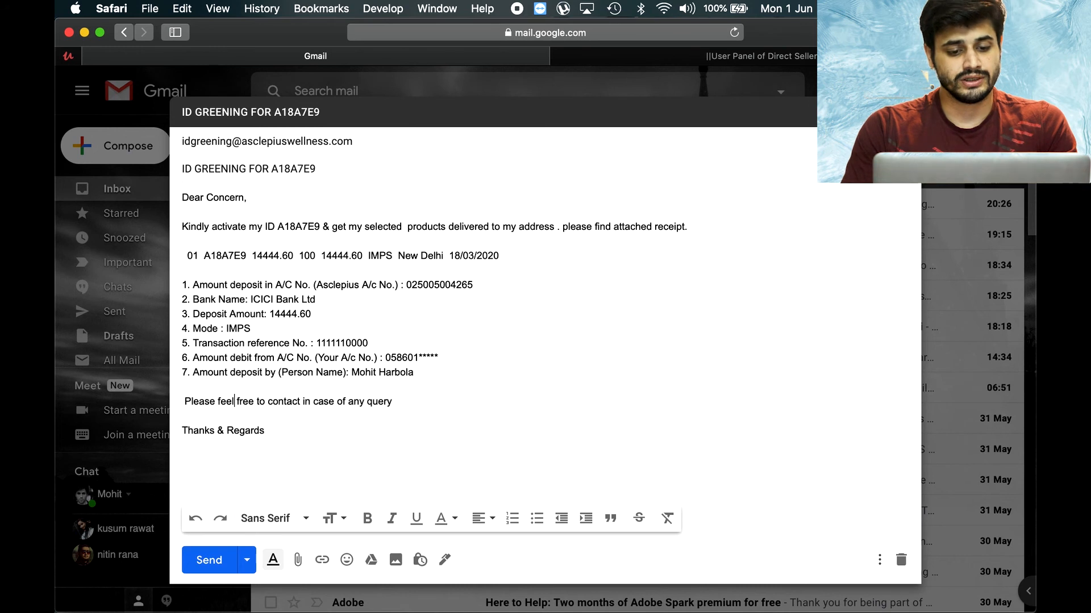
click(239, 449)
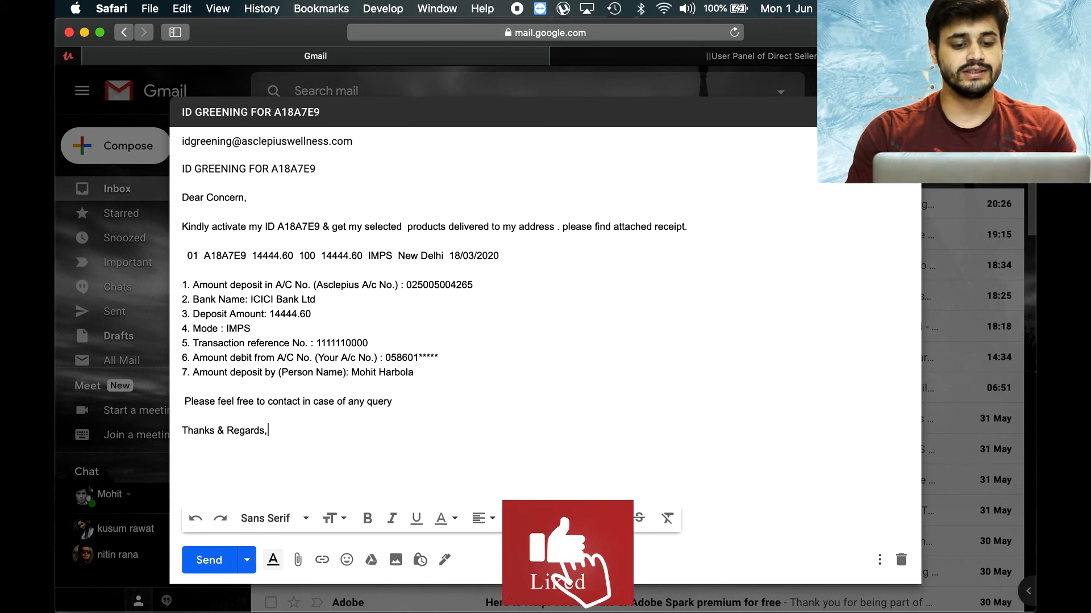
text(,)
key(Return)
key(Return)
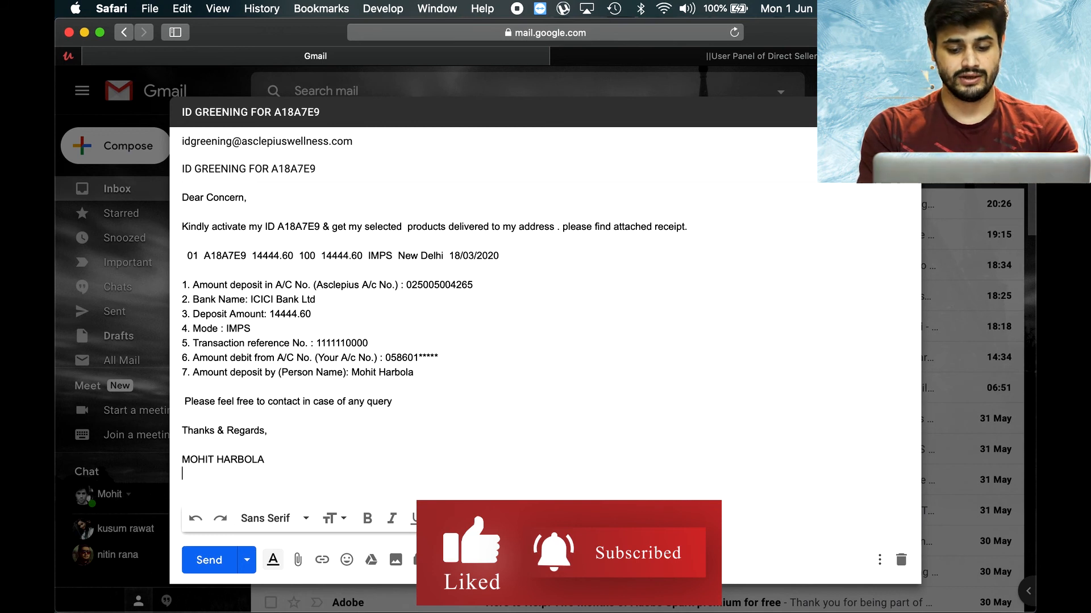
key(Return)
text(9999911111)
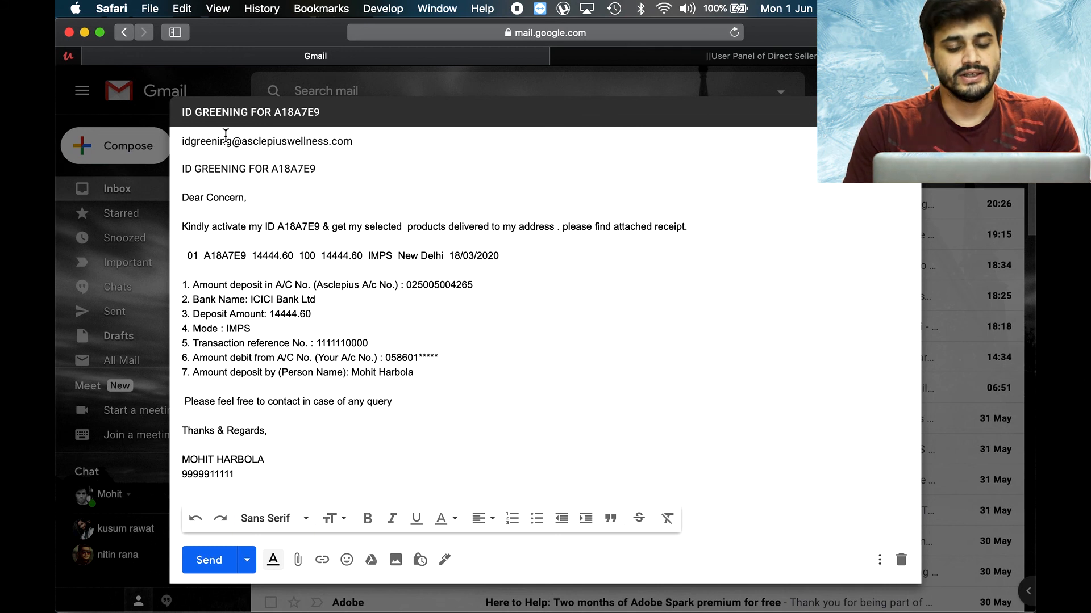
click(668, 56)
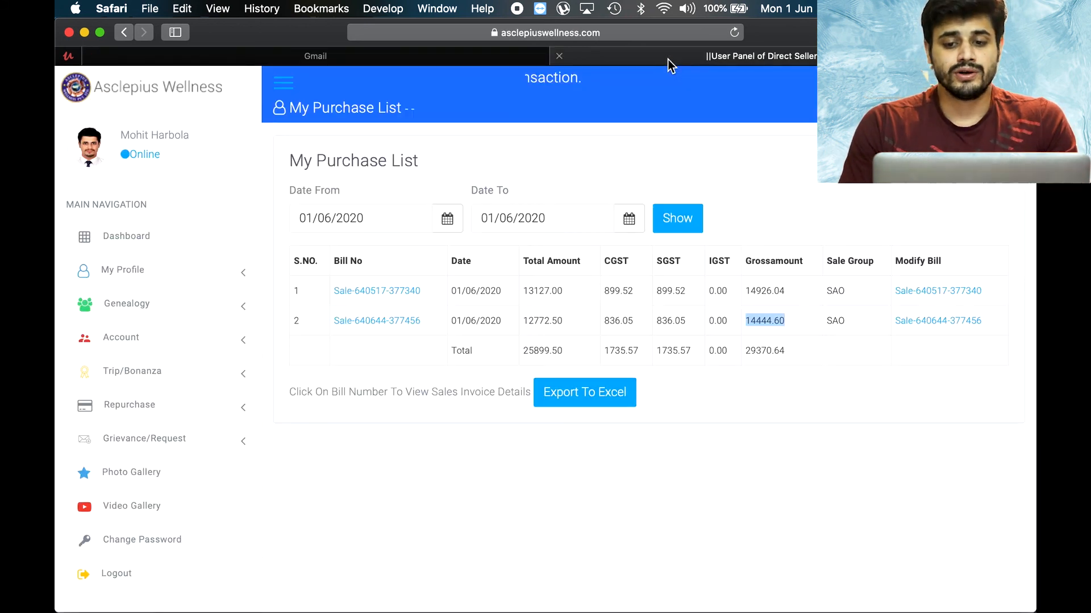